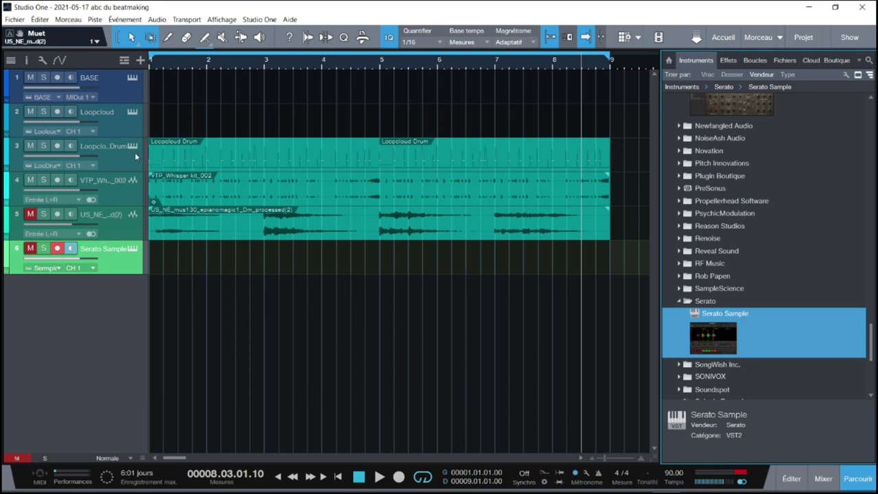
Play the arrangement from the start to hear the drum loops, and stop playback in bar 5
key(comma)
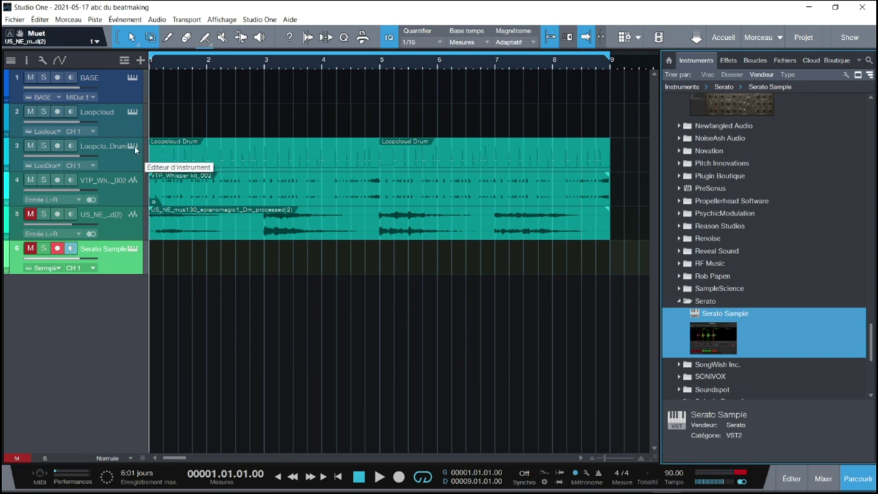
key(space)
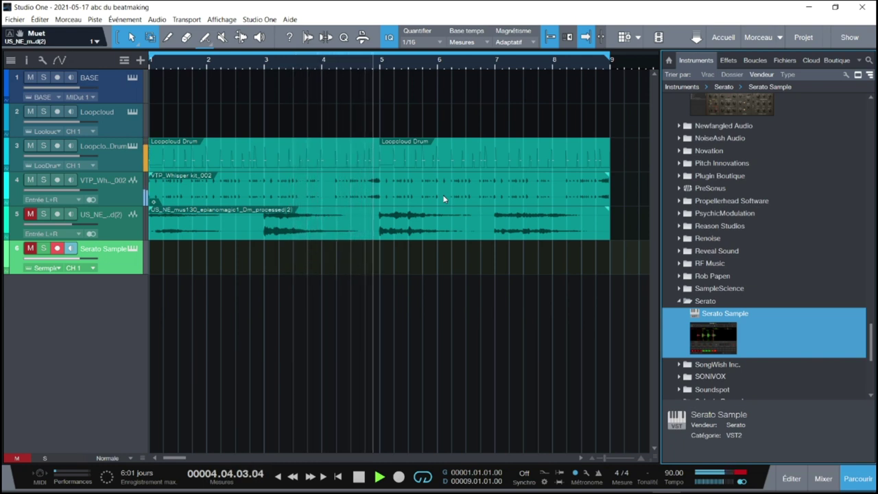
key(space)
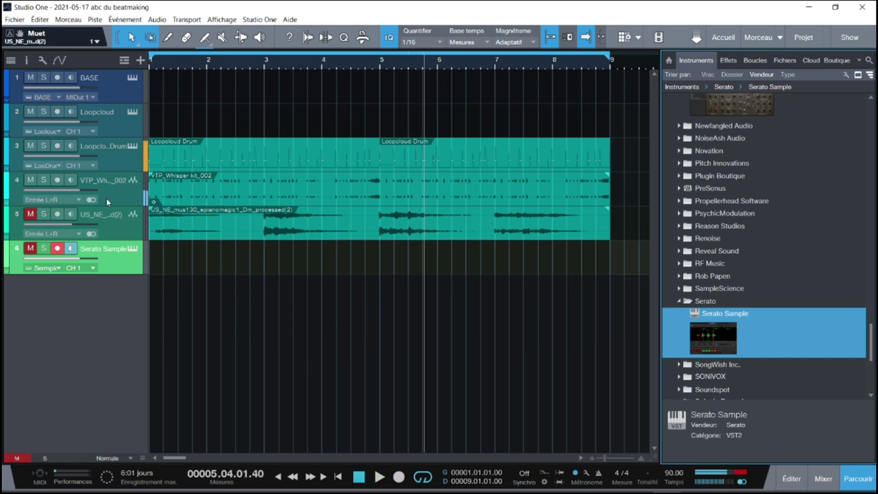
Select the VTP_Whisper kit_002 event, inspect the Kicks and Snares pads in the Loopcloud Drum instrument, and close its window
click(218, 190)
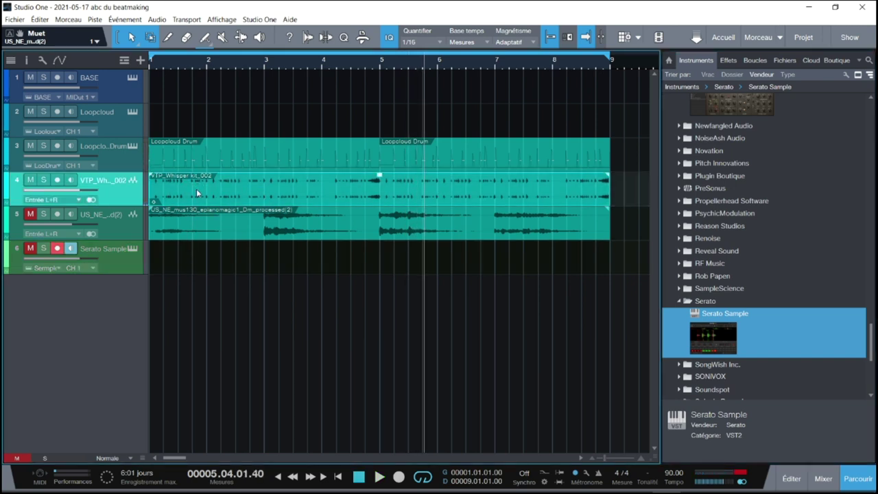
click(133, 147)
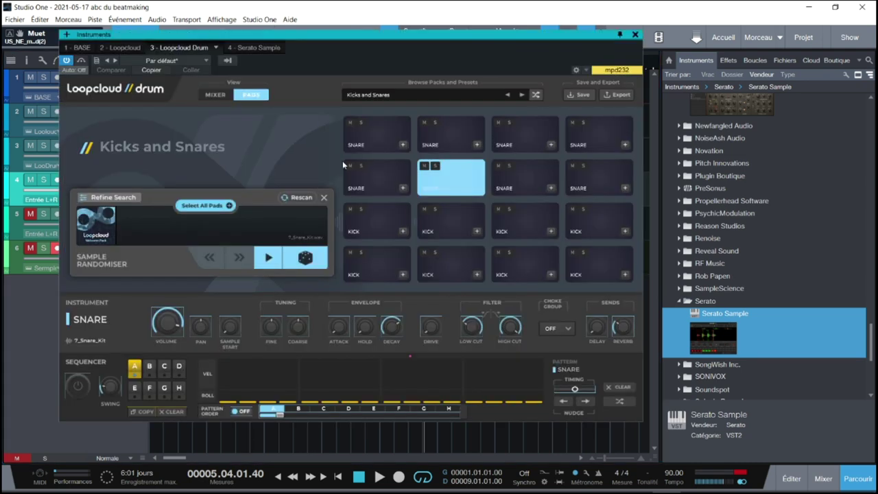
click(451, 184)
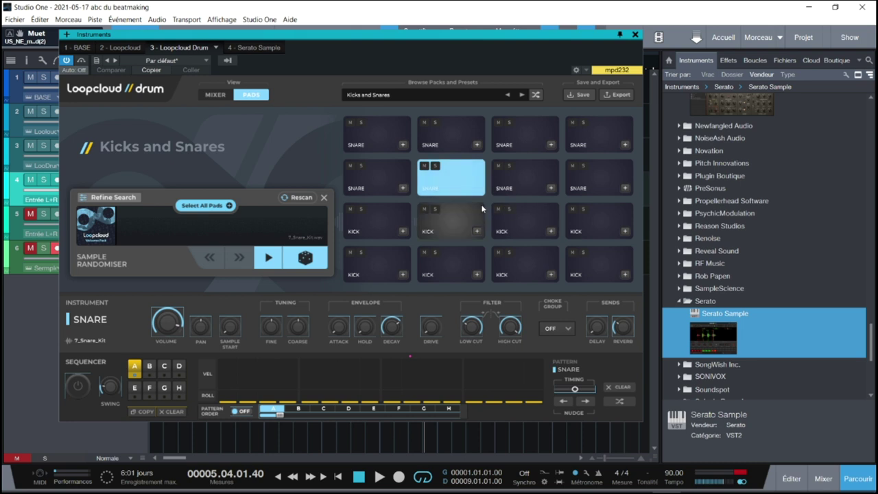
click(635, 36)
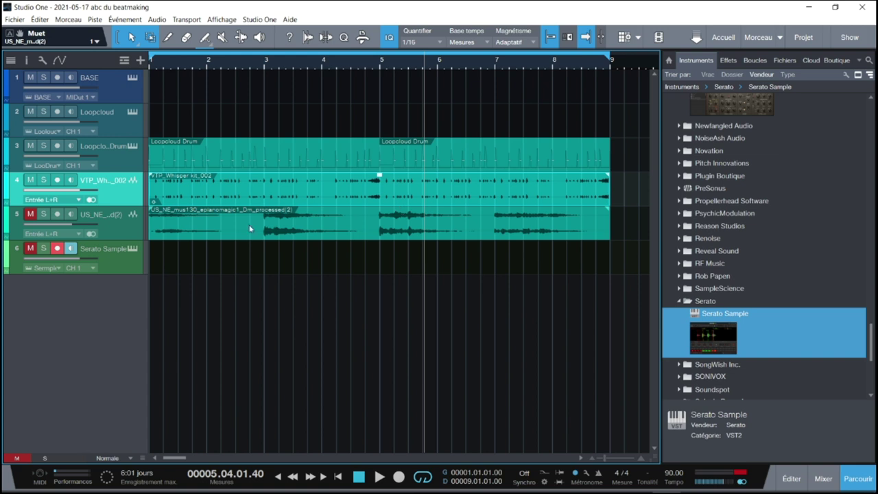
Unmute the US_NE_mus130 electric piano loop on track 5 and play the song from the start
click(43, 215)
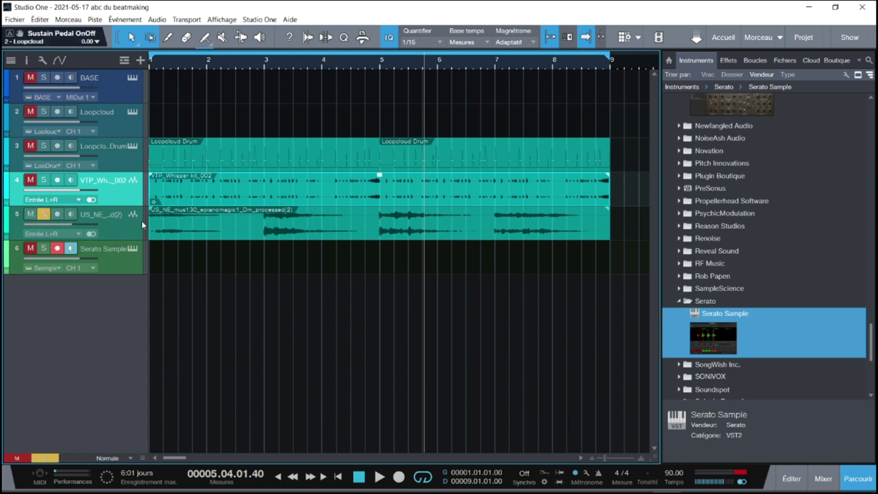
click(43, 214)
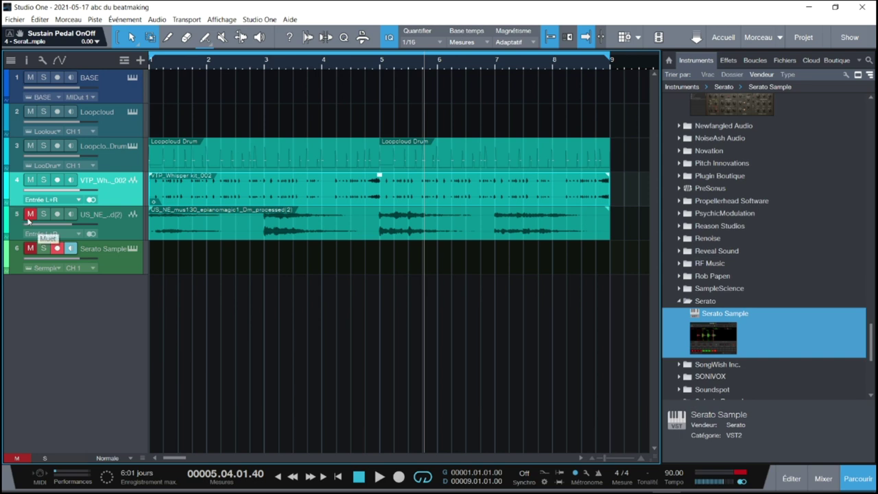
click(28, 218)
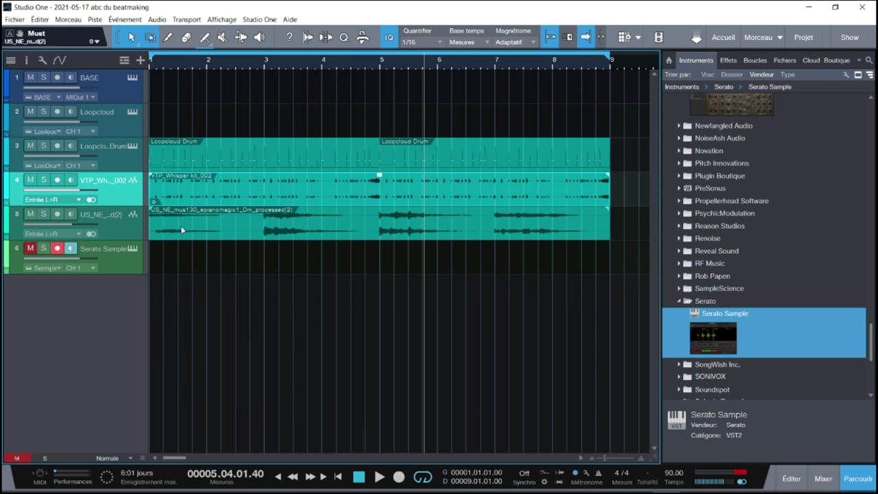
key(Home)
key(space)
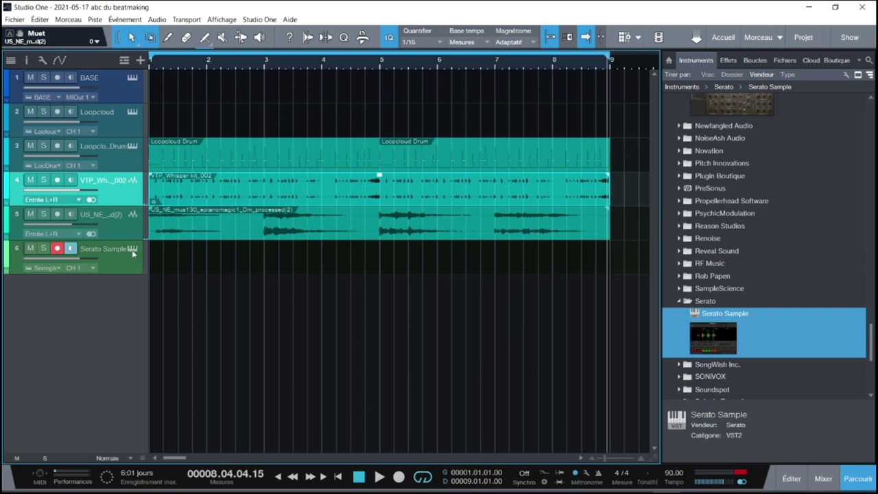
Open the Serato Sample instrument, mute the electric piano loop on track 5, and play the song from the start
click(132, 250)
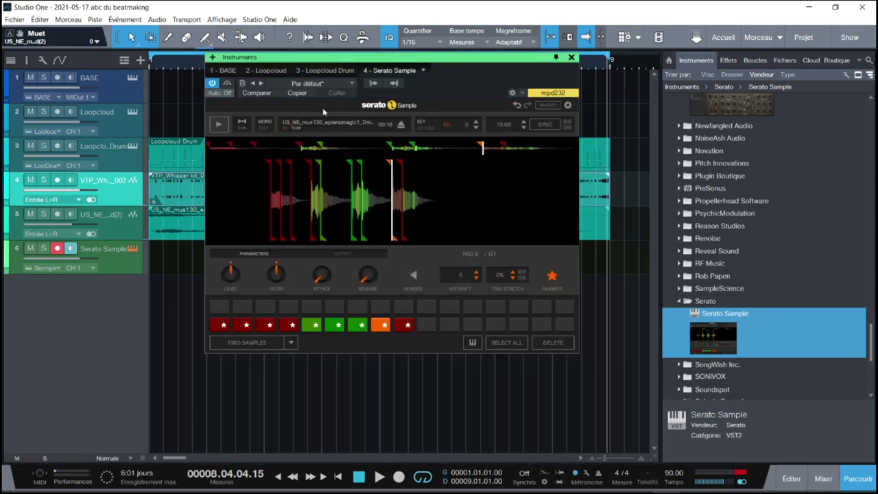
mouse_move(366, 177)
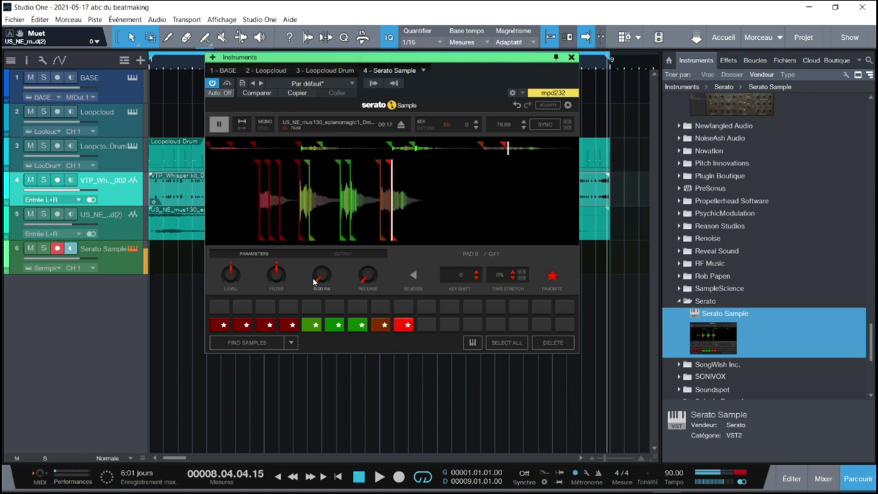
click(30, 214)
key(Home)
key(space)
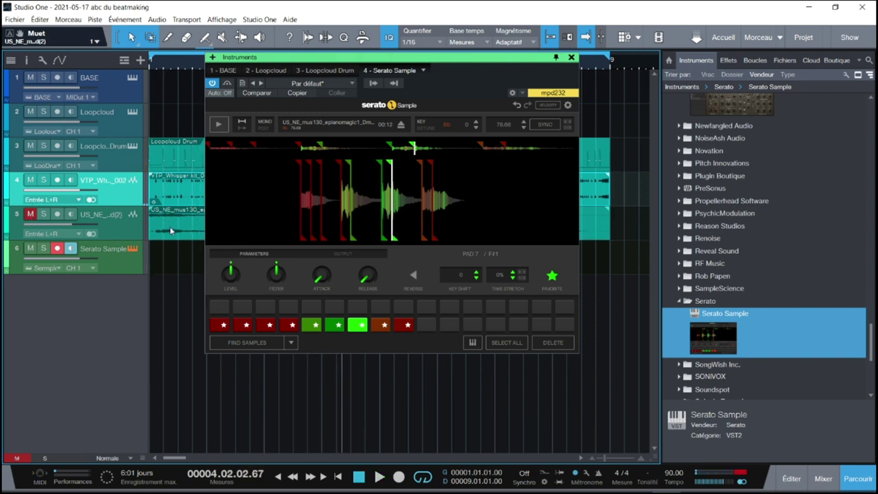
Switch to Loopcloud and browse the factory effect presets for the loop, including Tonebox and Eq, without adding one
mouse_move(638, 482)
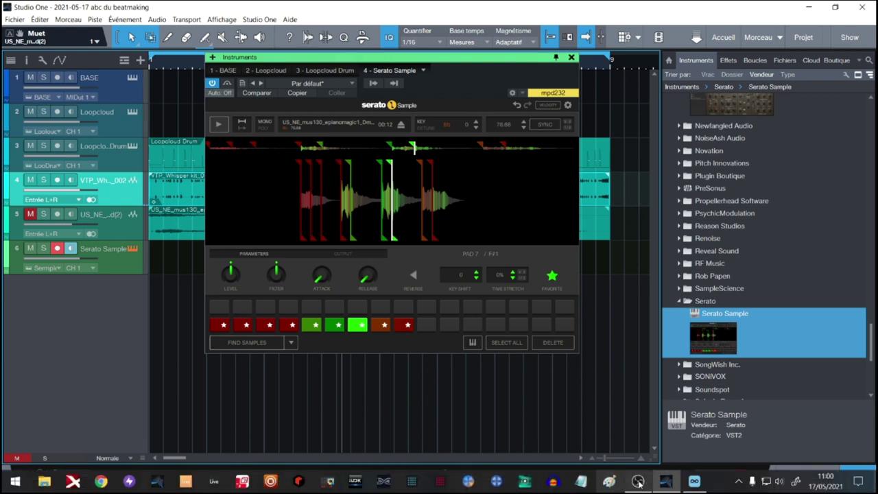
click(695, 483)
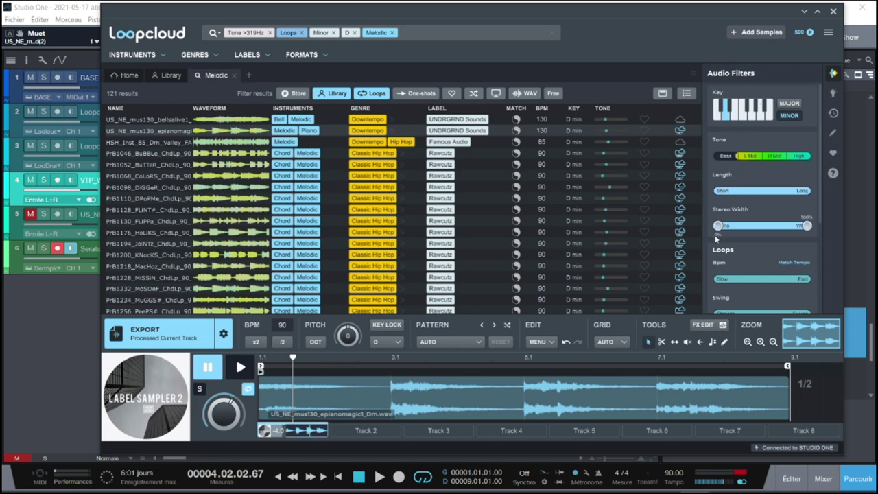
click(707, 327)
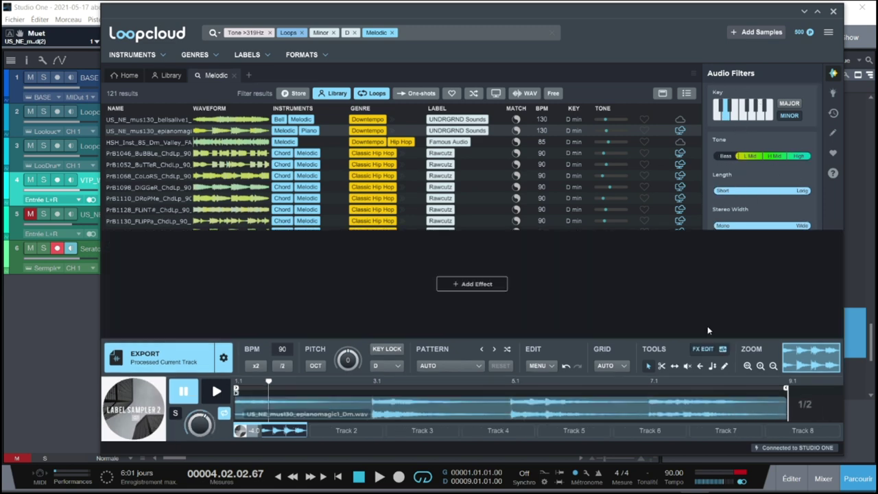
click(466, 285)
mouse_move(444, 247)
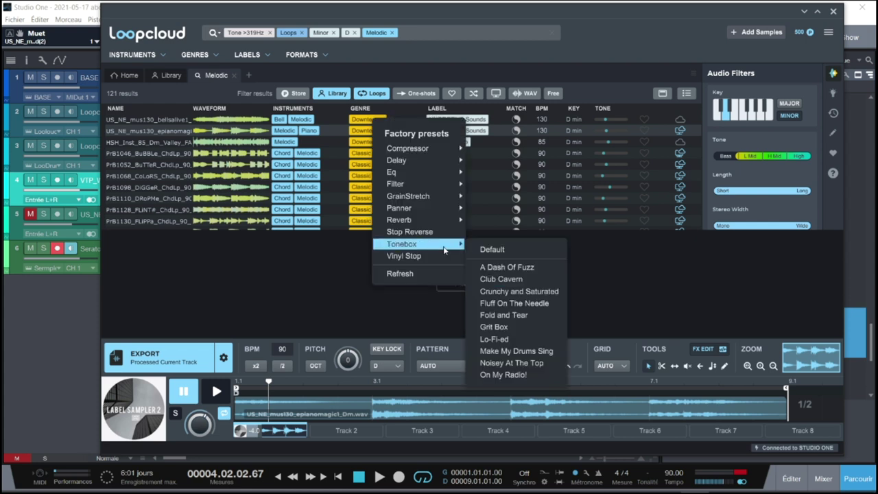
mouse_move(430, 178)
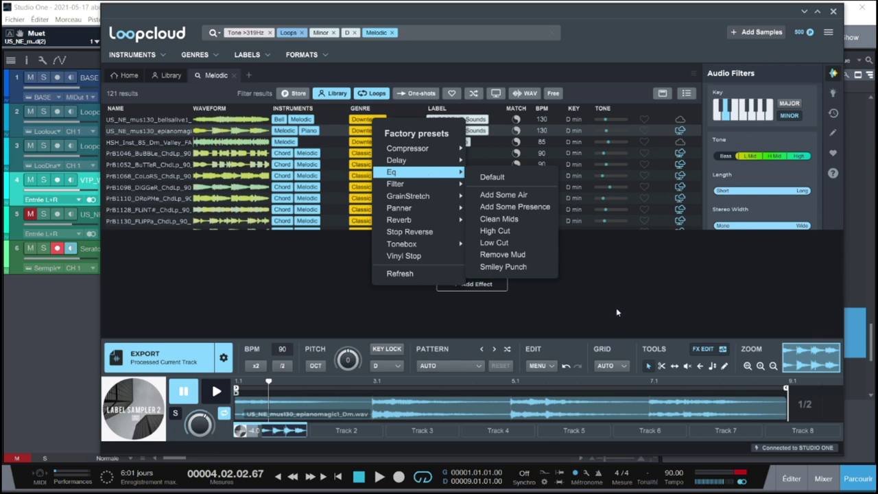
click(620, 355)
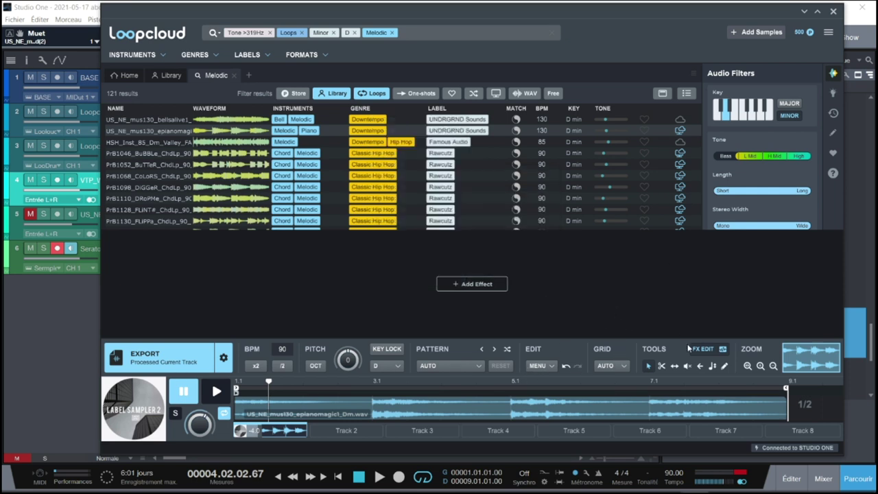
click(695, 351)
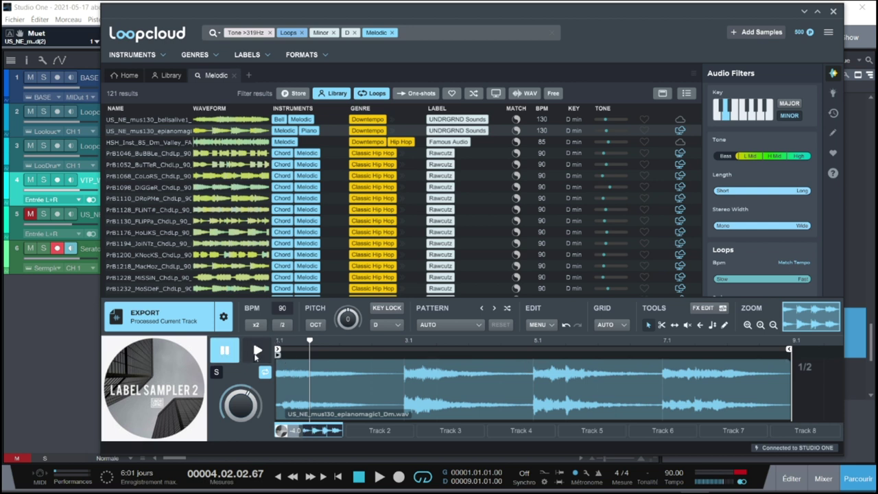
Preview the US_NE_mus130_epianomagic1_Dm loop in the Loopcloud player and pause it
click(256, 352)
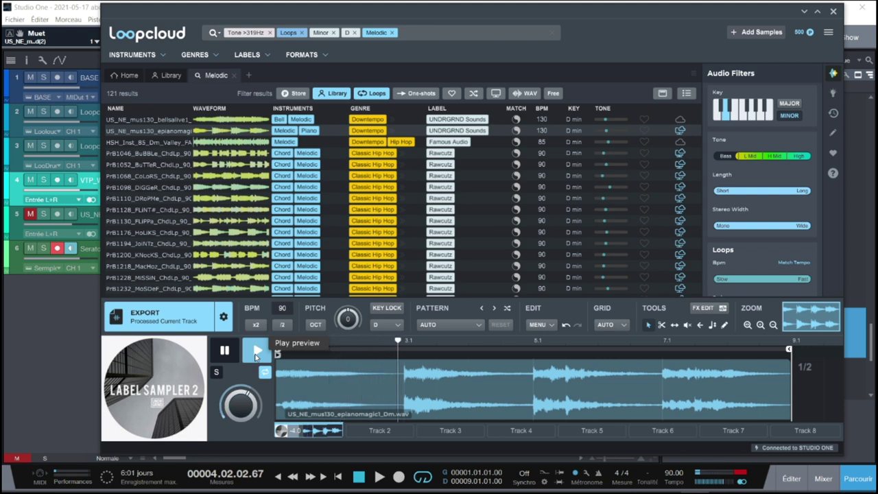
click(256, 352)
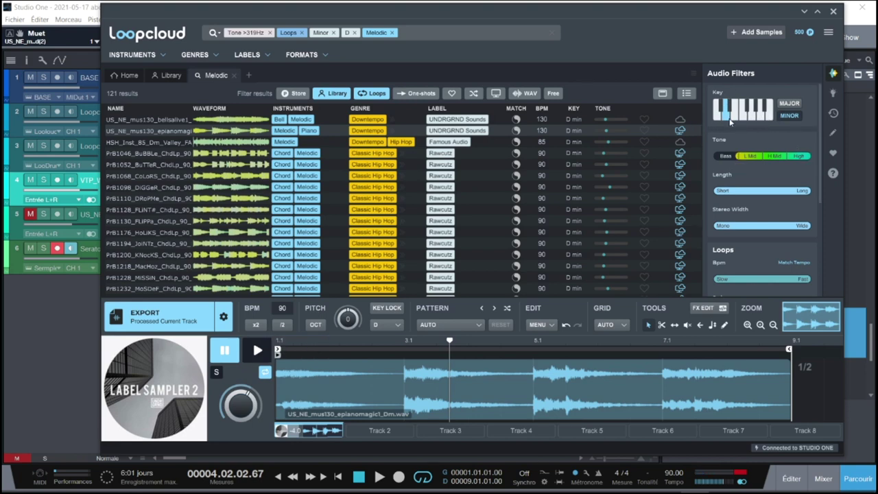
Restrict the tone filter to sounds above 1.2 kHz, and widen it again to above 291 Hz
mouse_move(740, 157)
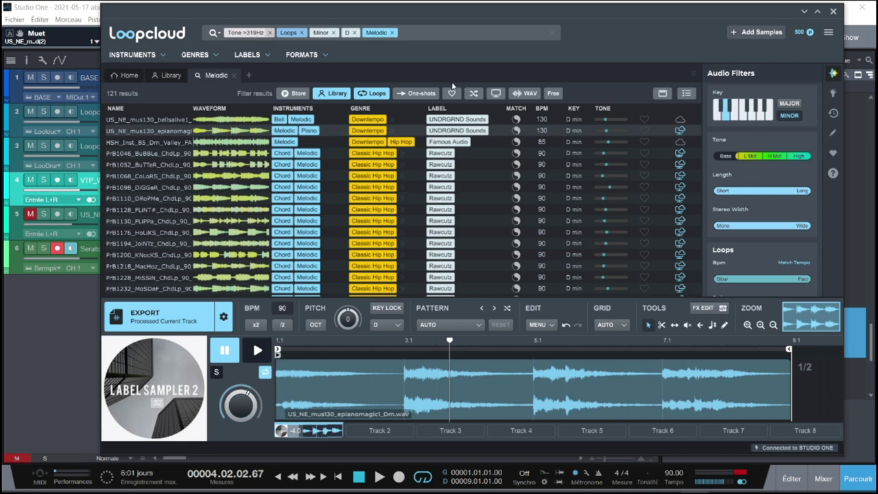
drag(740, 156, 764, 156)
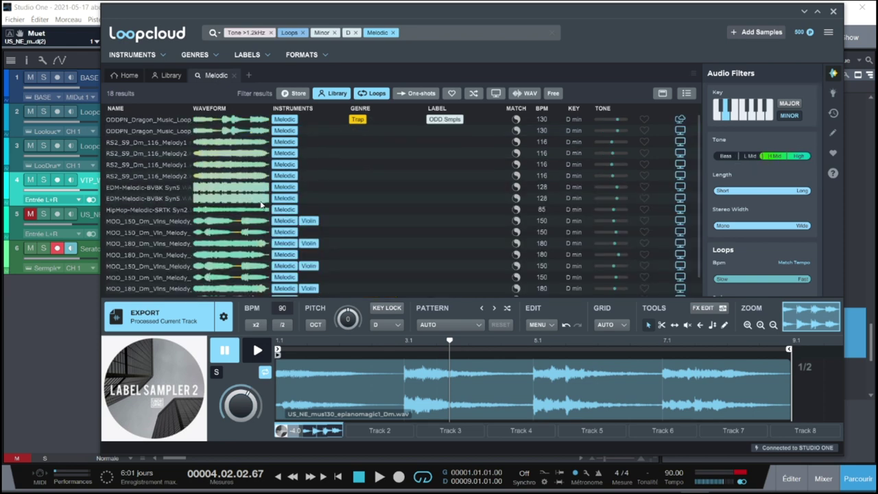
mouse_move(763, 156)
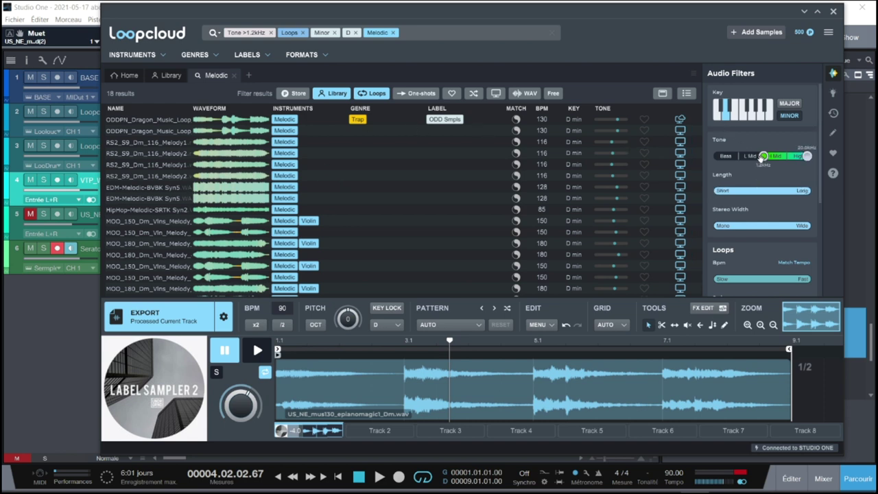
drag(763, 156, 738, 157)
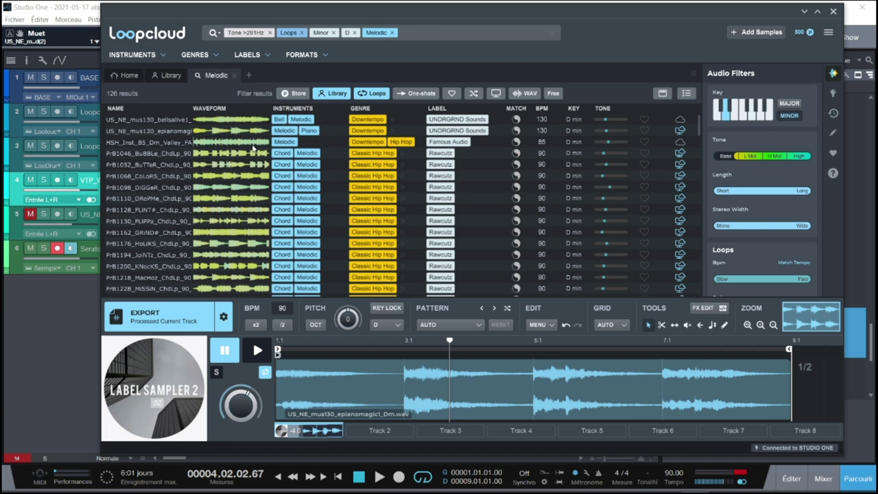
Load HSH_Inst_85_Dm_Valley_FA onto Track 2 of the Loopcloud player and preview it with the first loop
click(377, 428)
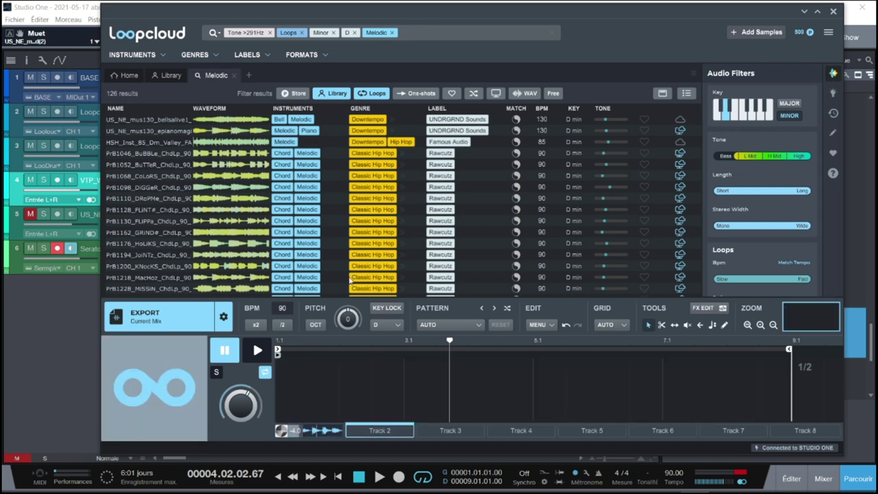
click(251, 134)
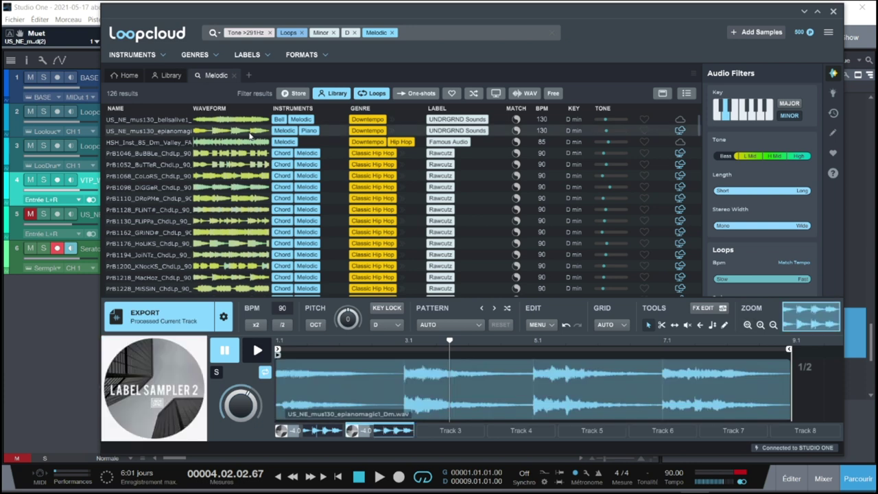
click(243, 144)
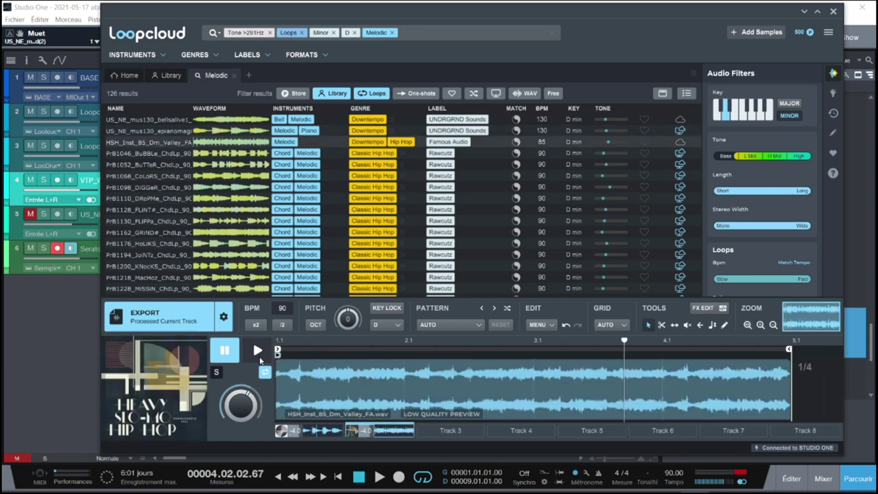
click(259, 359)
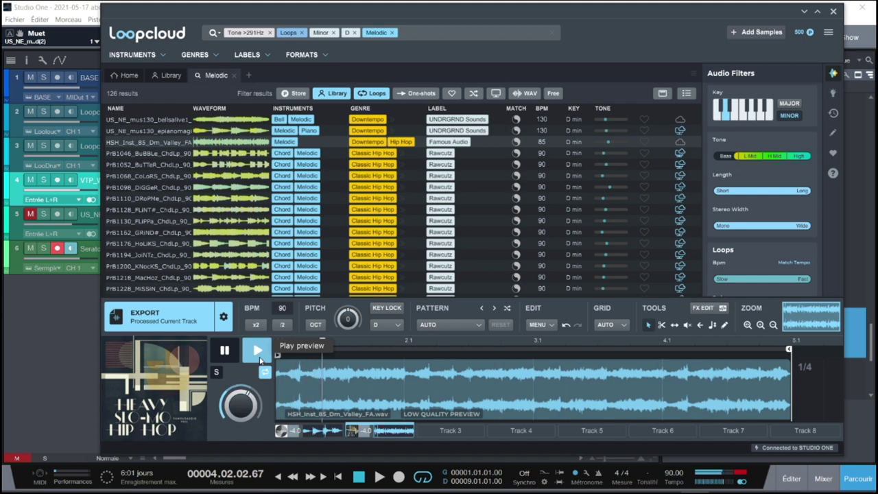
key(space)
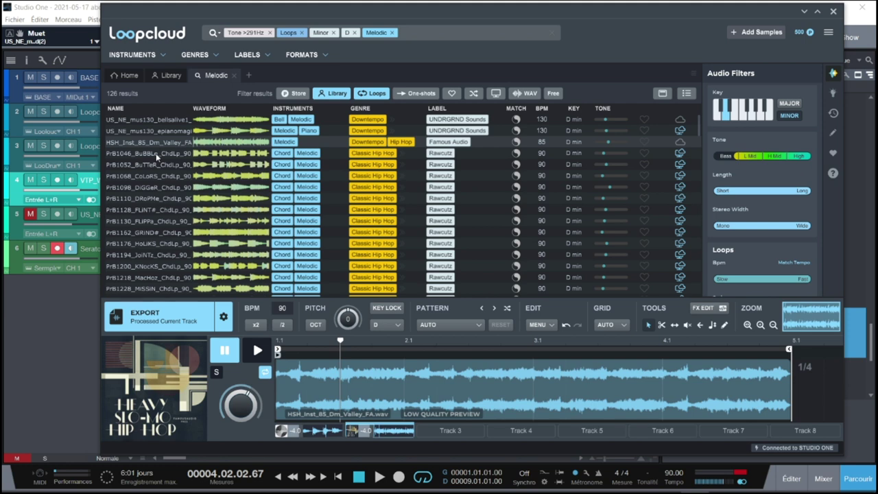
Set the tone filter to above 360 Hz and load PrB1046_BuBBLe_ChdLp_90_Dm onto Track 2
mouse_move(767, 170)
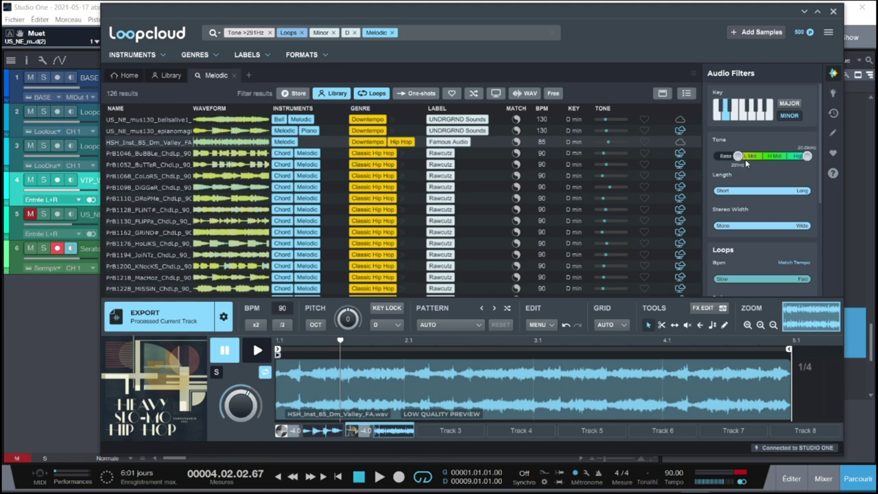
drag(741, 156, 742, 156)
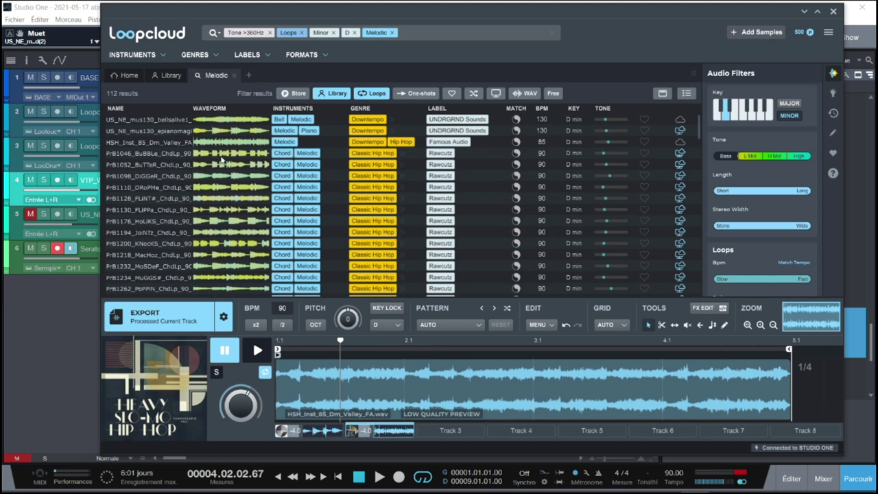
click(166, 153)
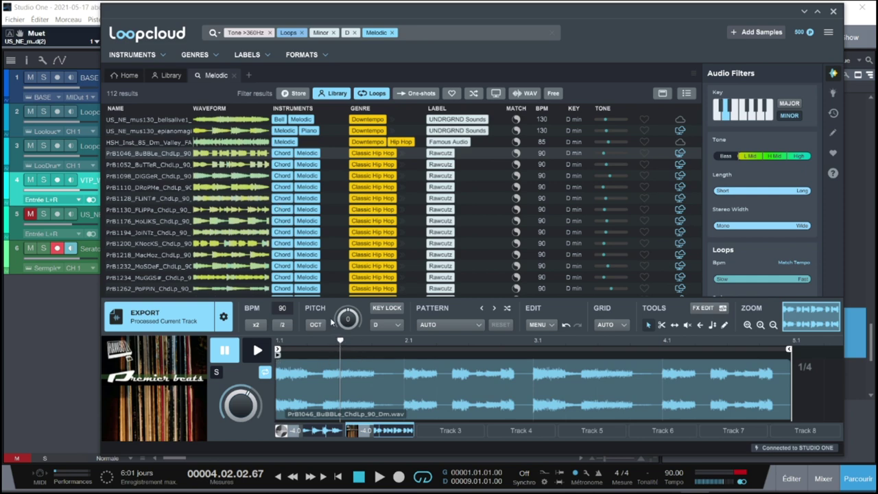
Preview PrB1046_BuBBLe_ChdLp_90_Dm, and replace it on Track 2 with PrB1052_BuTTeR_ChdLp_90_Dm to audition that loop
key(space)
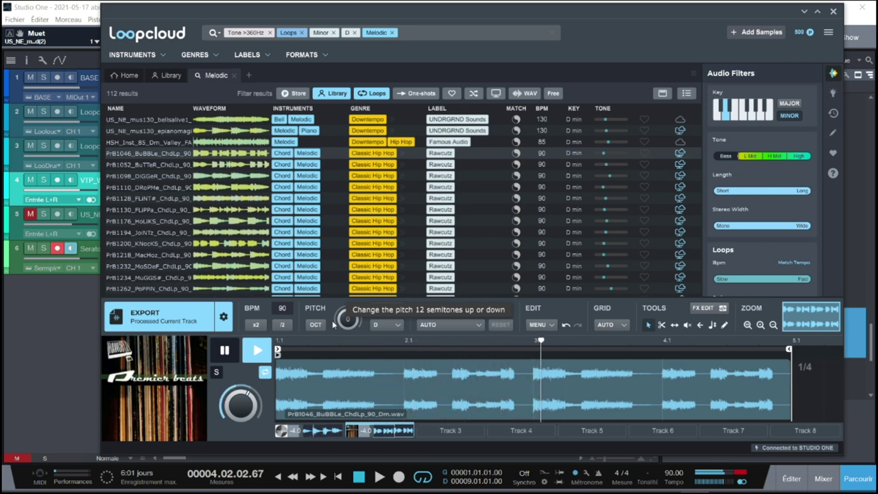
key(space)
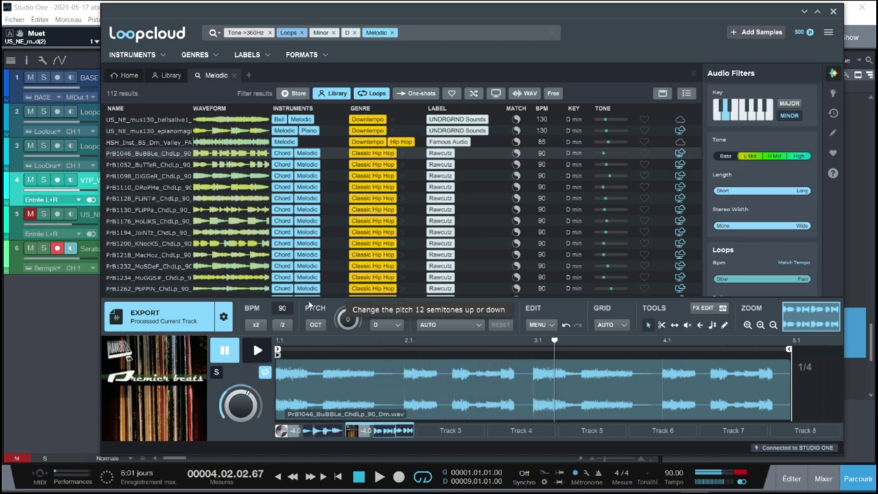
click(239, 167)
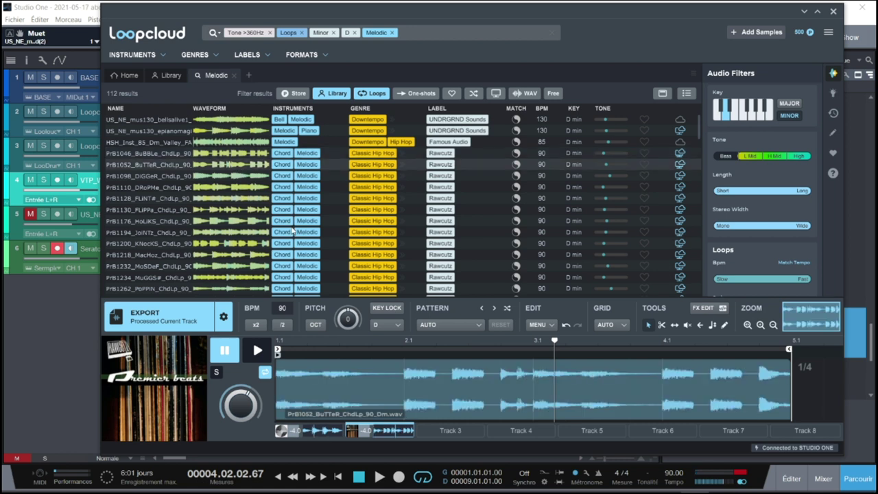
key(space)
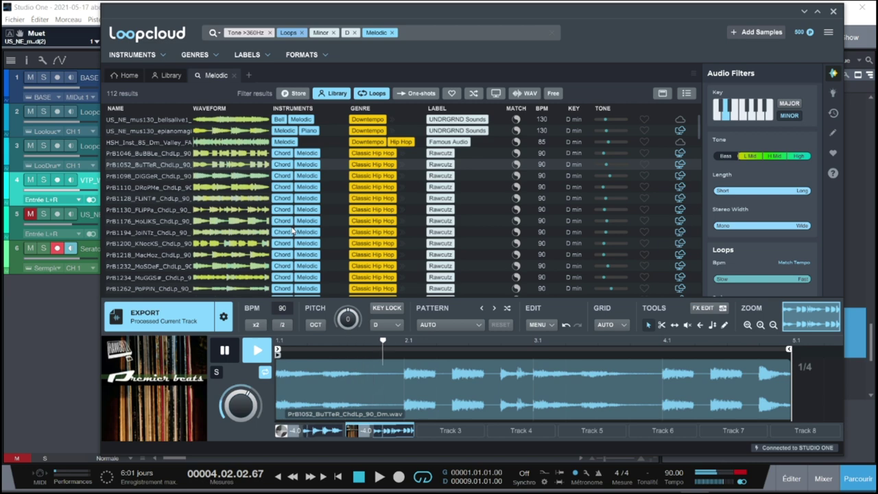
key(space)
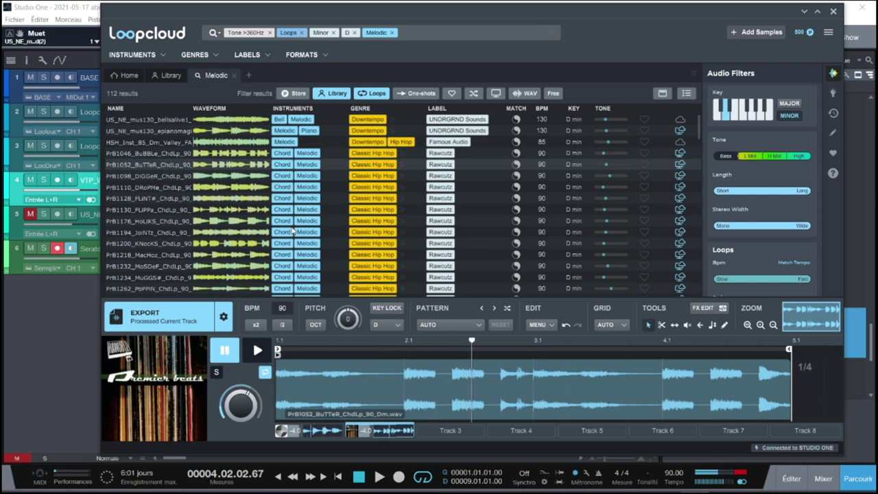
Load FG_bonus_loop_melodic_flute_Dm_150 from further down the Melodic results onto Track 2 and preview it with the first loop
drag(697, 130, 700, 146)
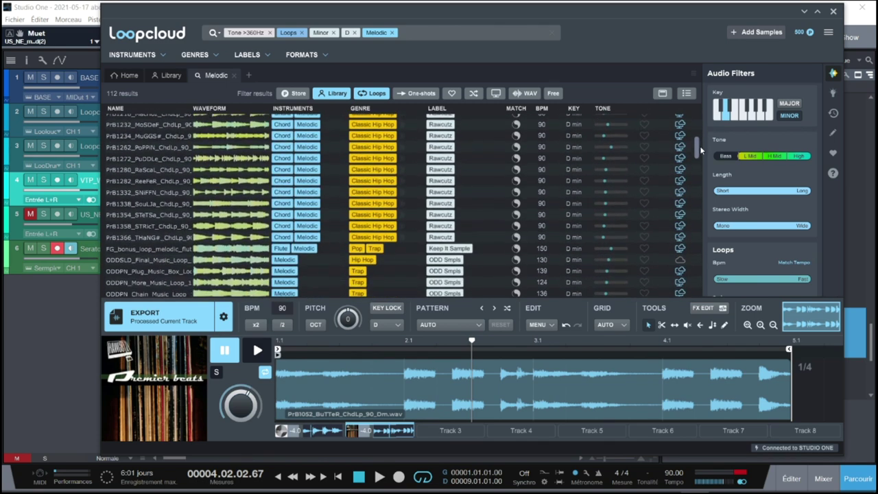
click(152, 250)
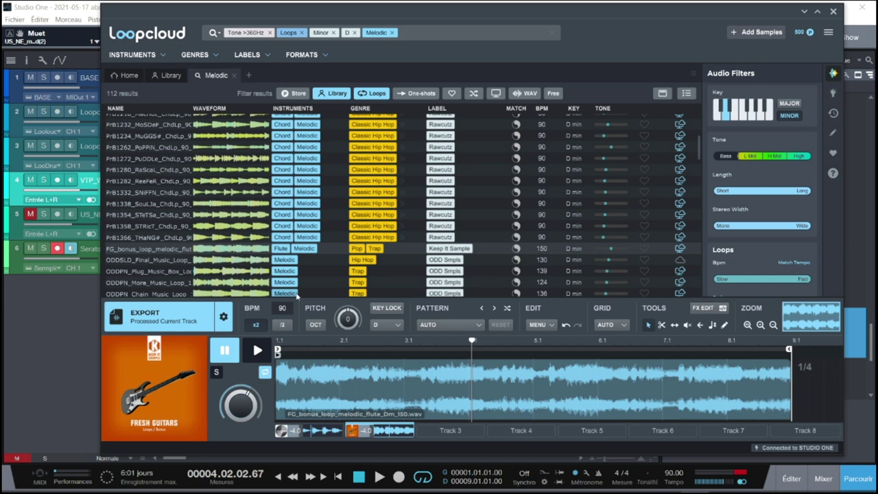
mouse_move(170, 375)
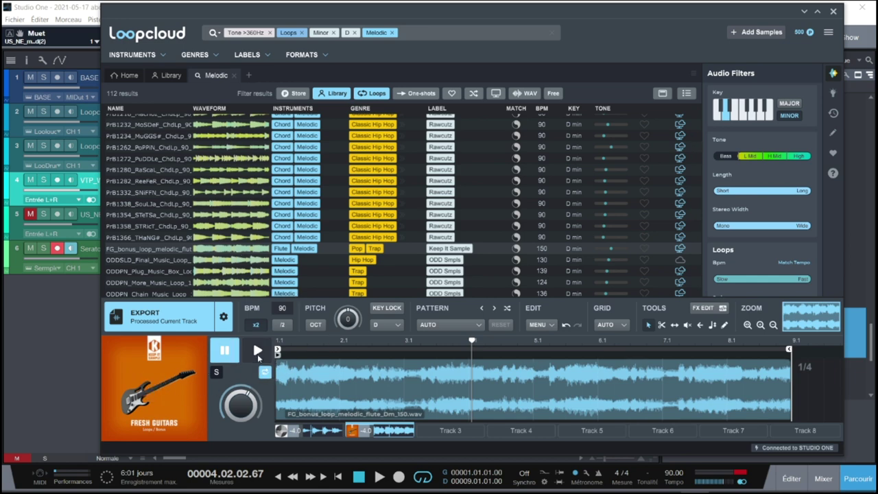
click(258, 355)
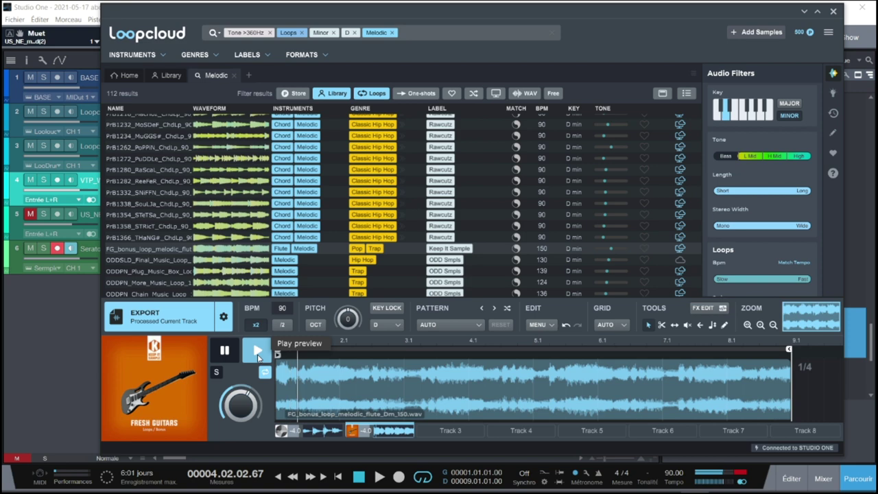
click(258, 352)
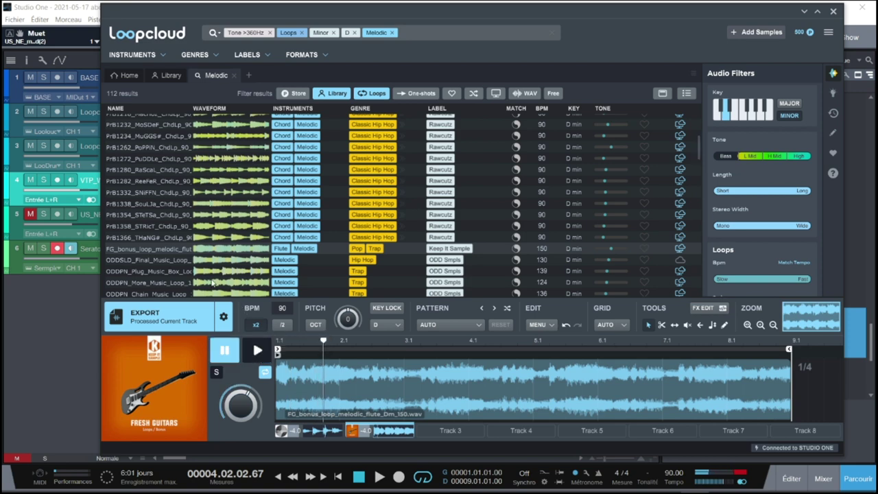
Audition ODDSLD_Final_Music_Loop_130_Dm and ODDPN_Plug_Music_Box_Loop_139_Dm one after the other on Track 2, pausing after each
click(180, 264)
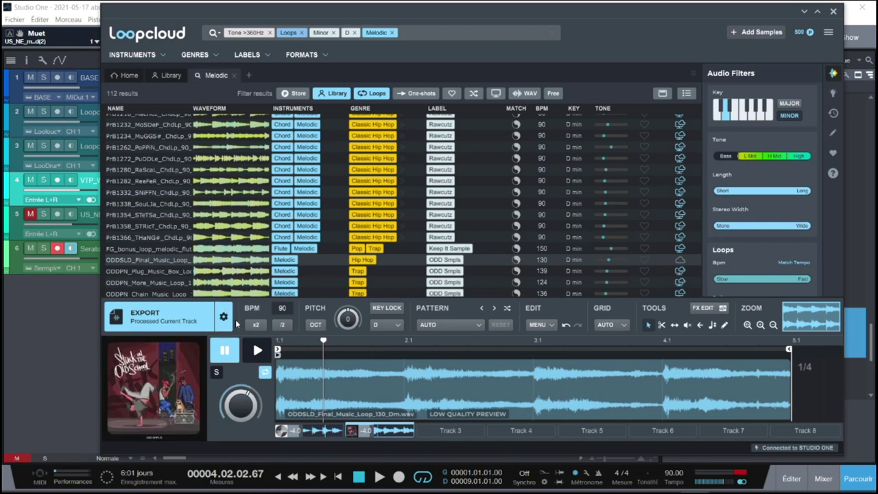
key(space)
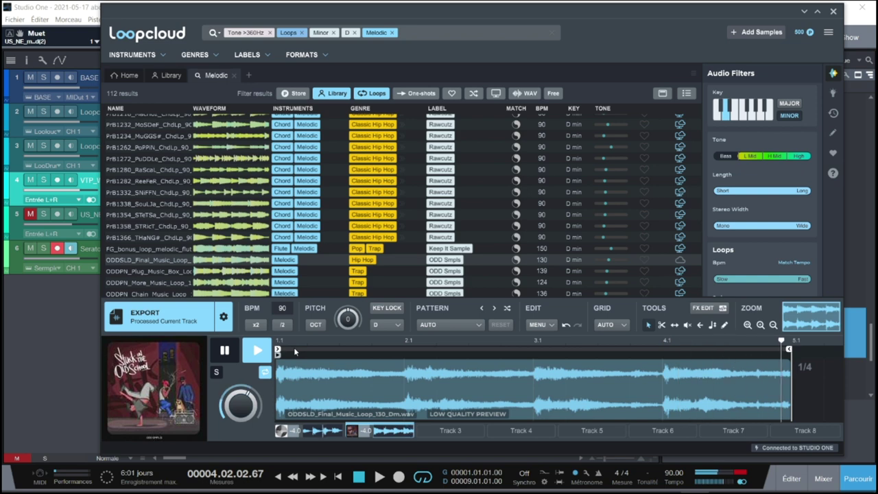
key(space)
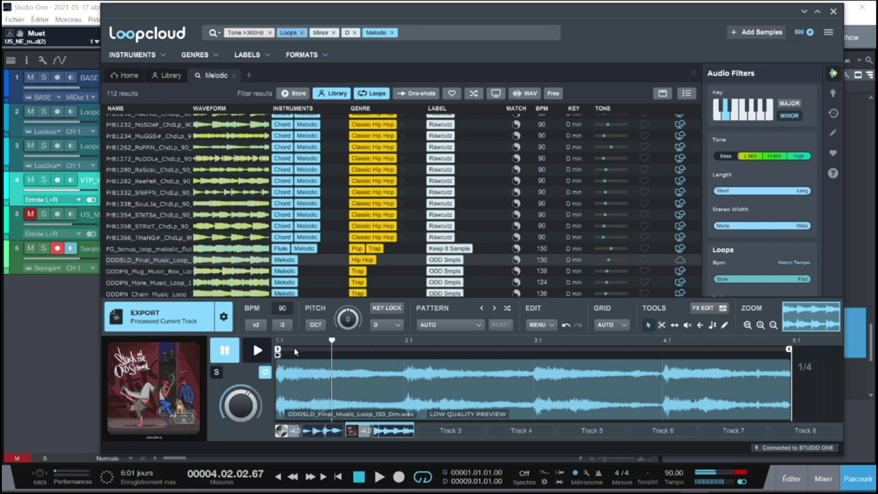
key(Down)
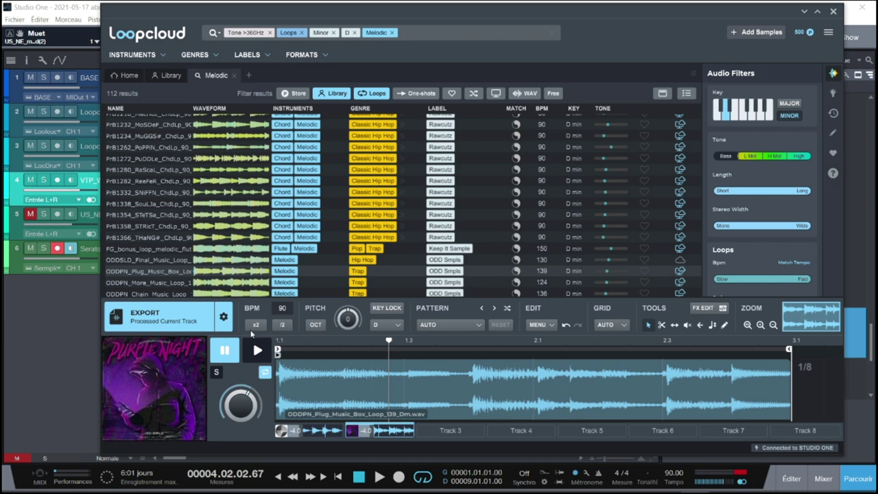
key(space)
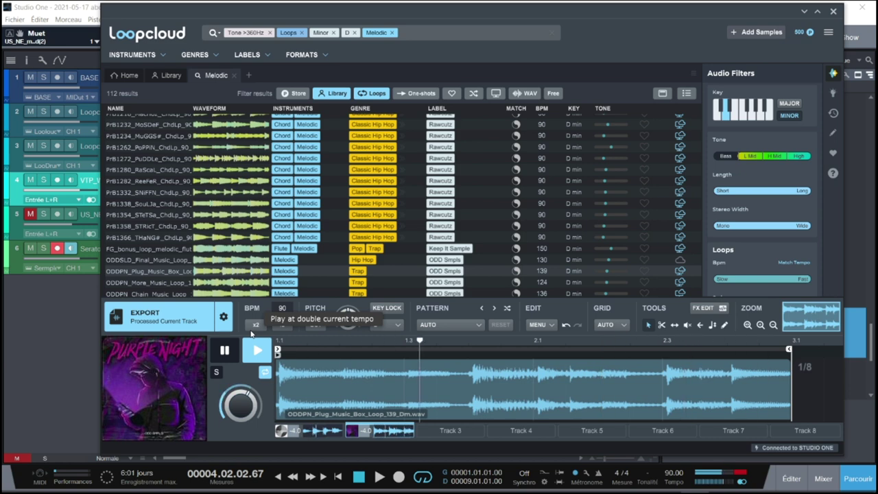
key(space)
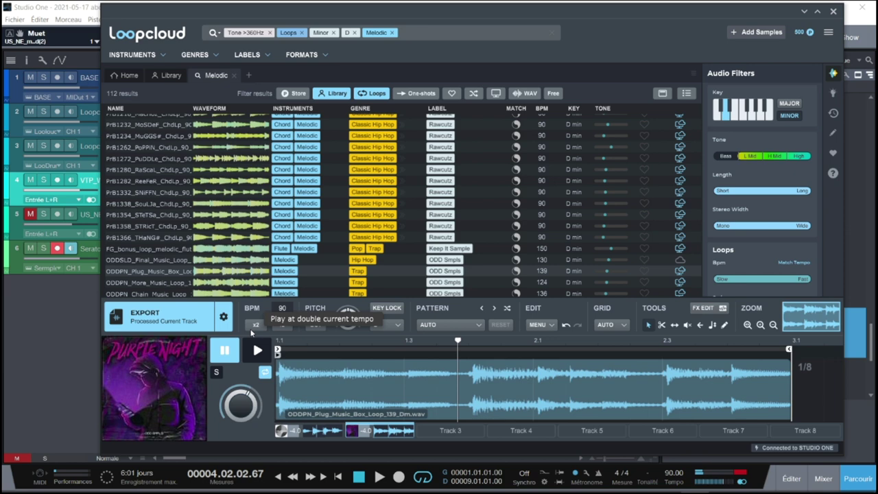
Audition ODDPN_More_Music_Loop_124_Dm, and load and preview ODDPN_Chain_Music_Loop_136_Dm on Track 2
key(Down)
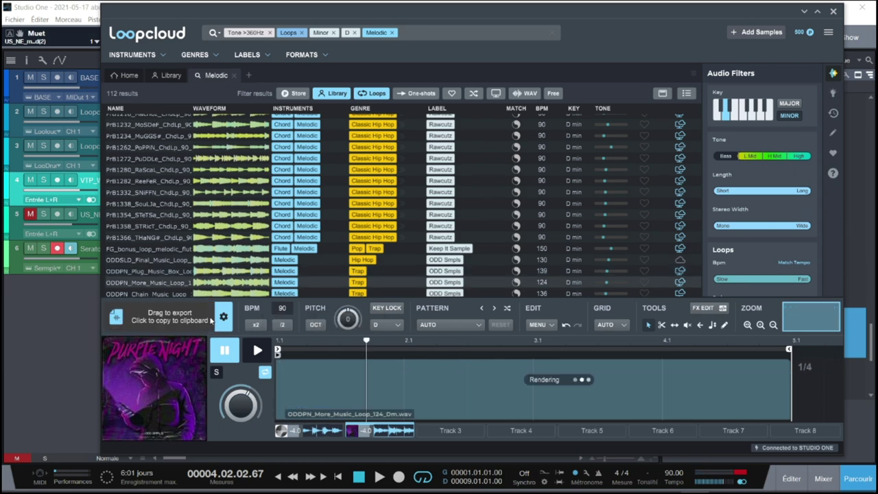
key(space)
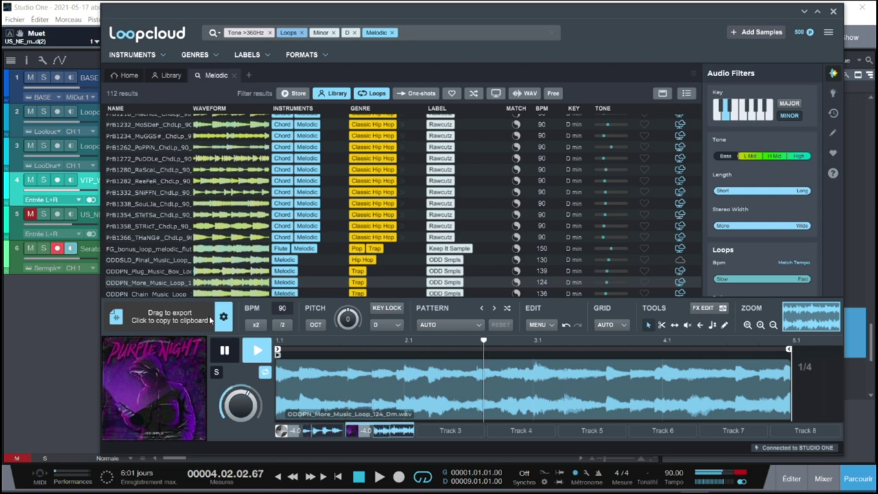
key(Down)
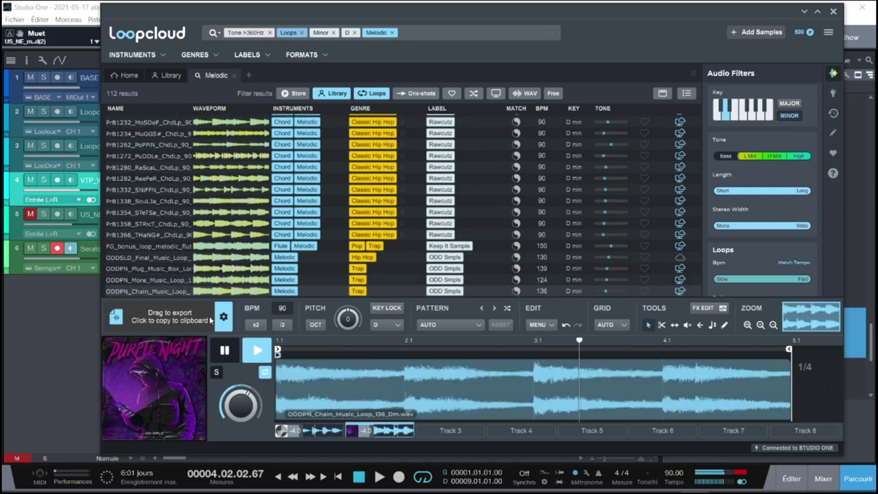
key(space)
key(space)
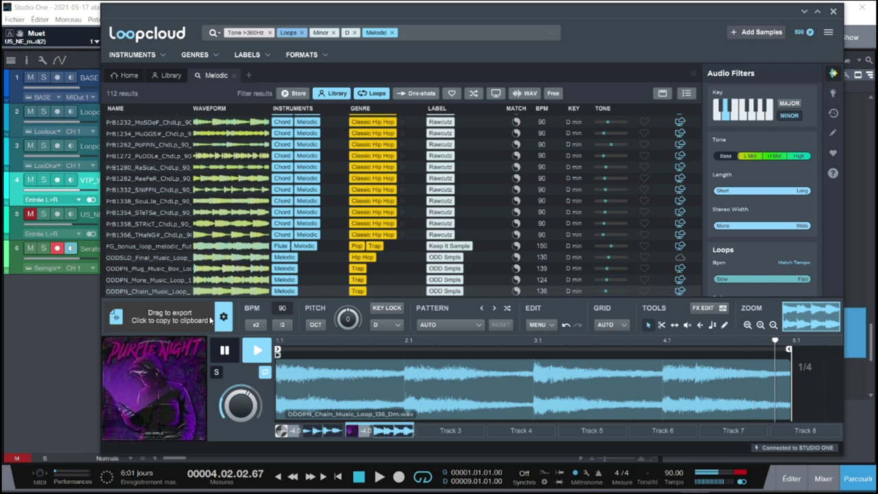
click(237, 345)
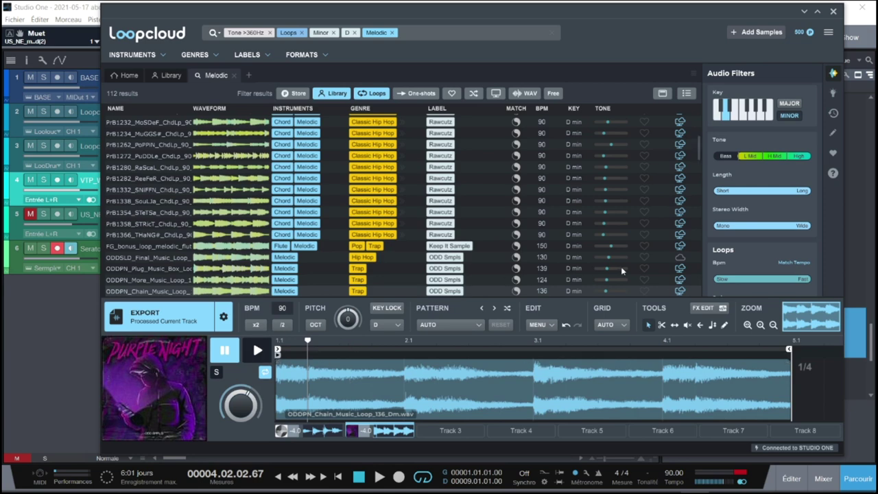
Stop the preview, select the US_NE_mus130_epianomagic1_Dm loop on Track 1, and find its harmonic matches
scroll(698, 151, up, 5)
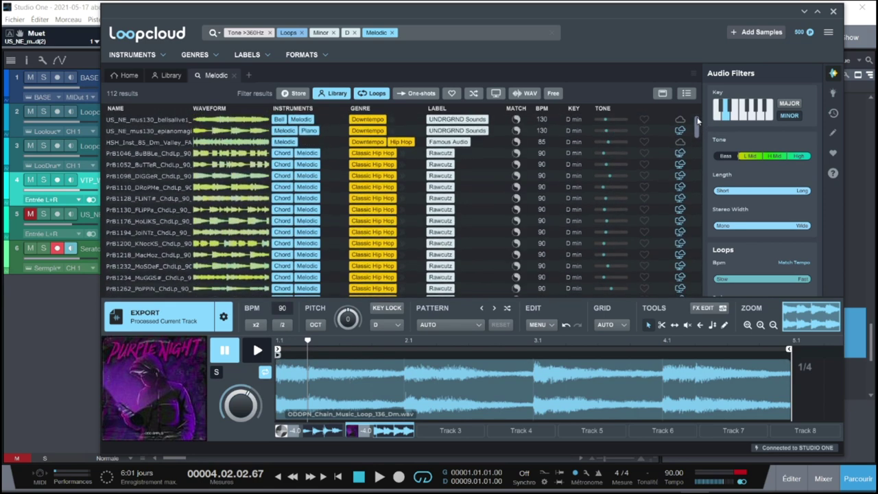
click(147, 131)
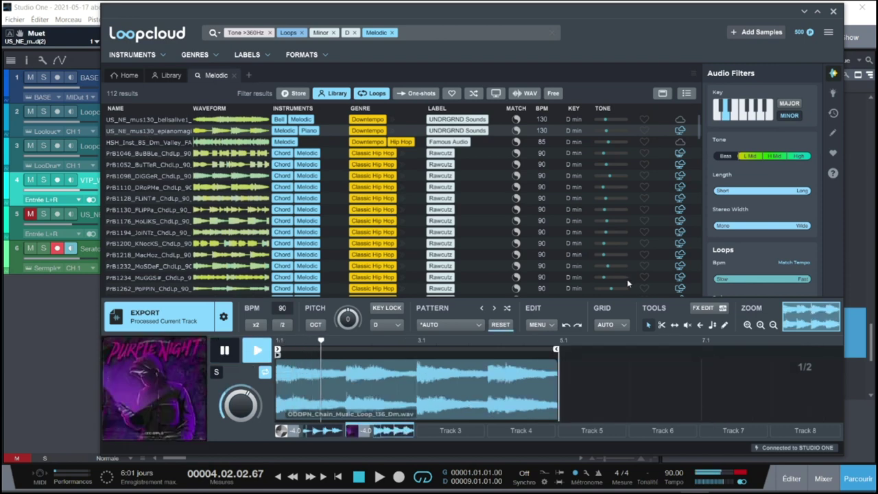
key(space)
click(320, 436)
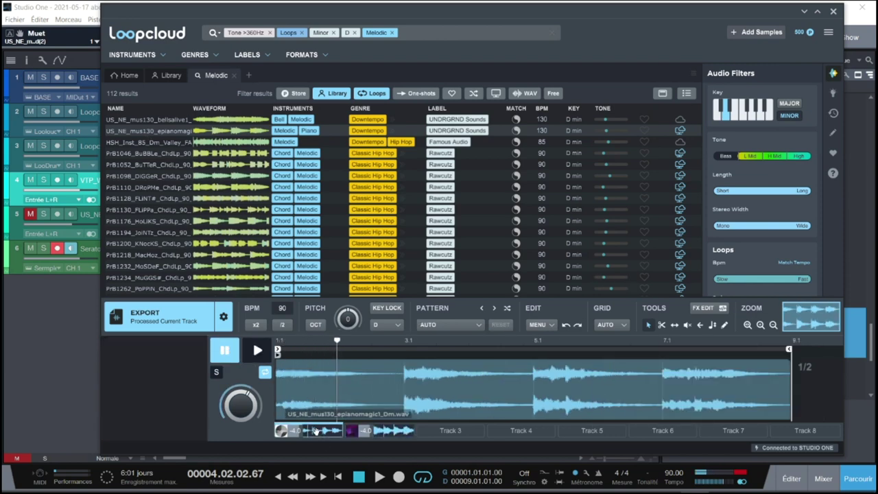
click(518, 131)
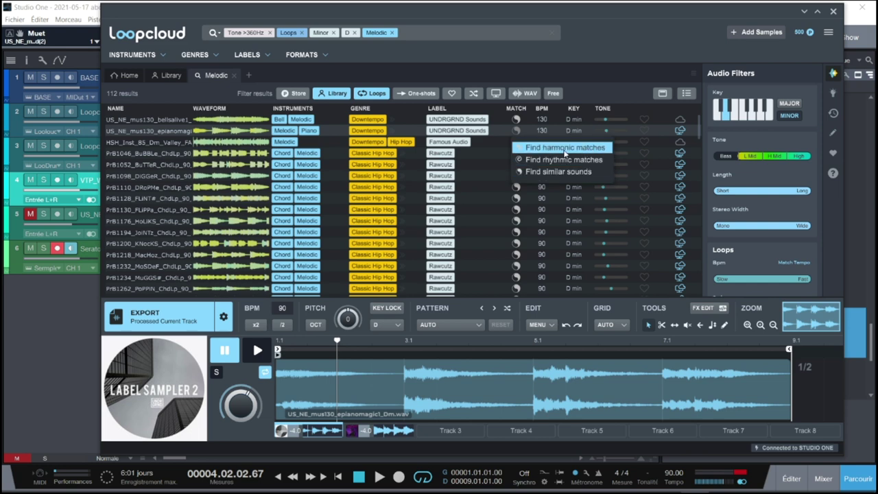
click(581, 148)
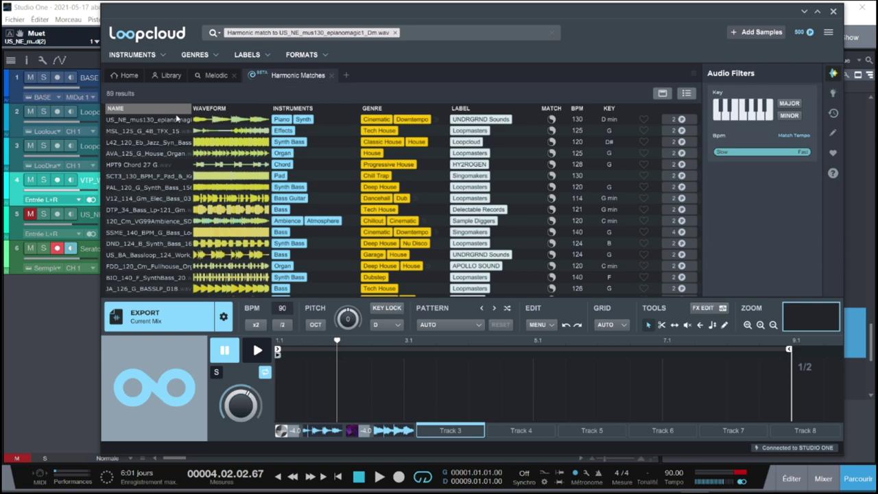
Mute Track 2 in the player and load the harmonic match V12_114_Gm_Elec_Bass_03 onto Track 3
click(213, 76)
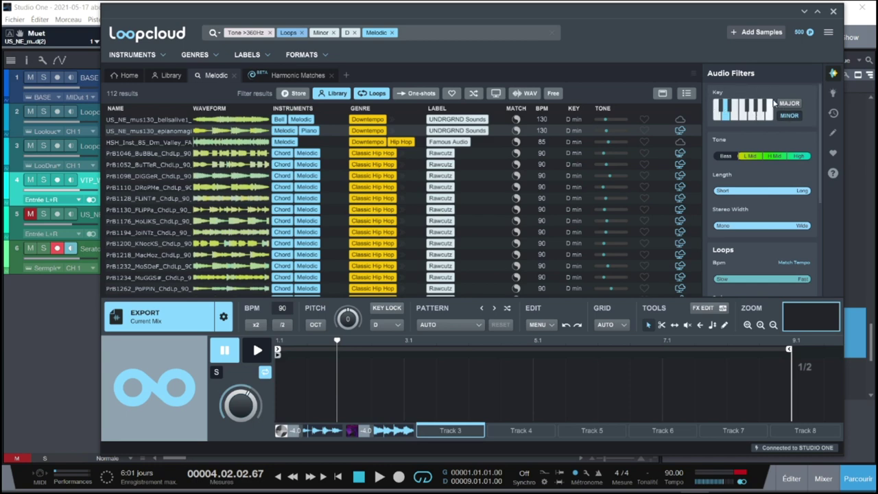
click(304, 76)
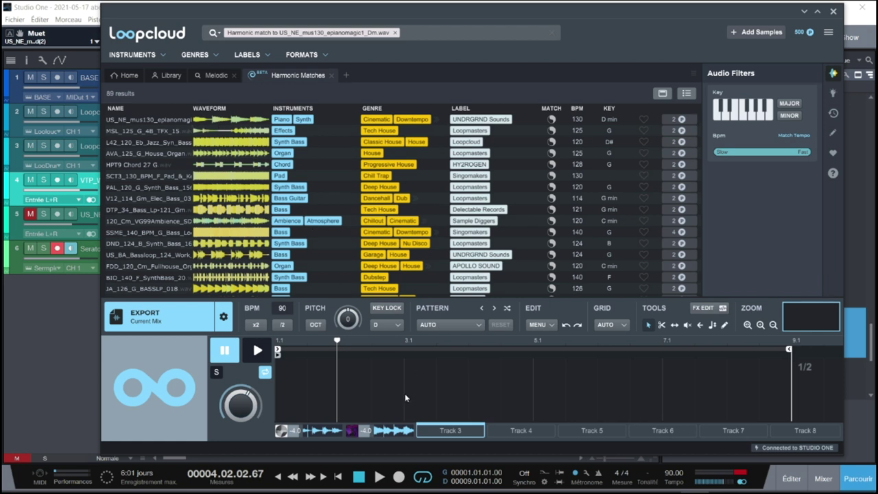
click(408, 432)
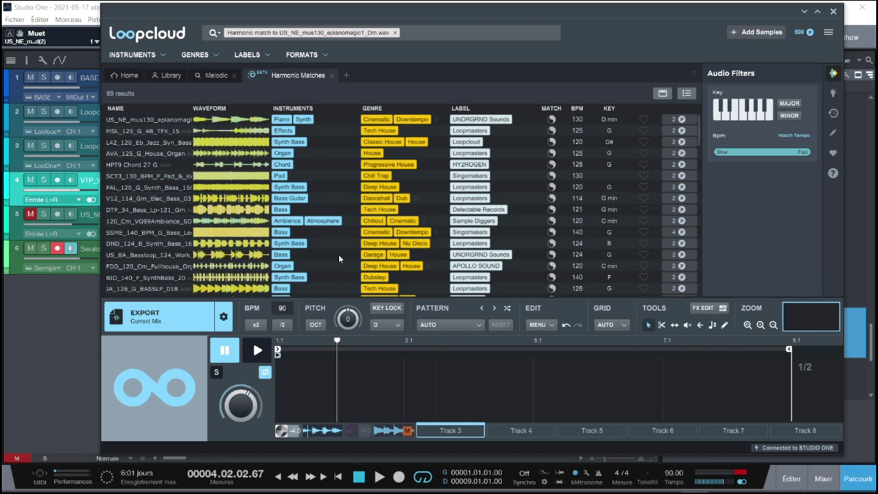
click(494, 198)
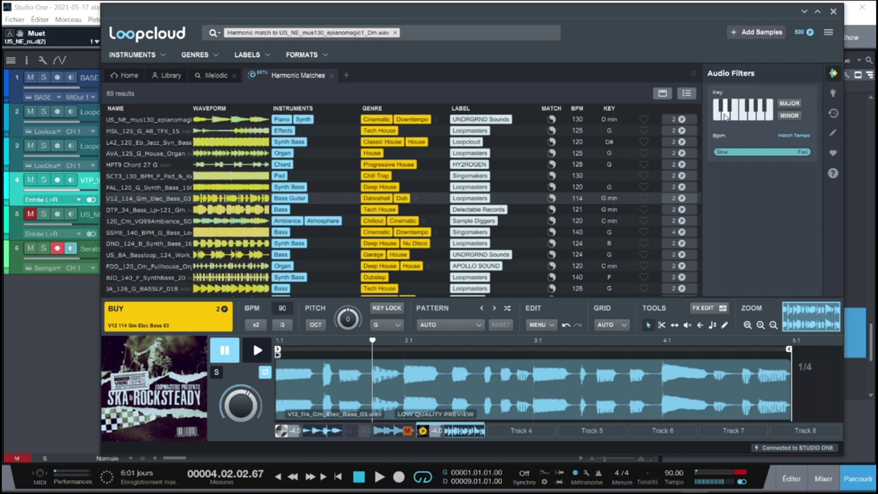
Filter the harmonic matches to the key of D minor
click(729, 120)
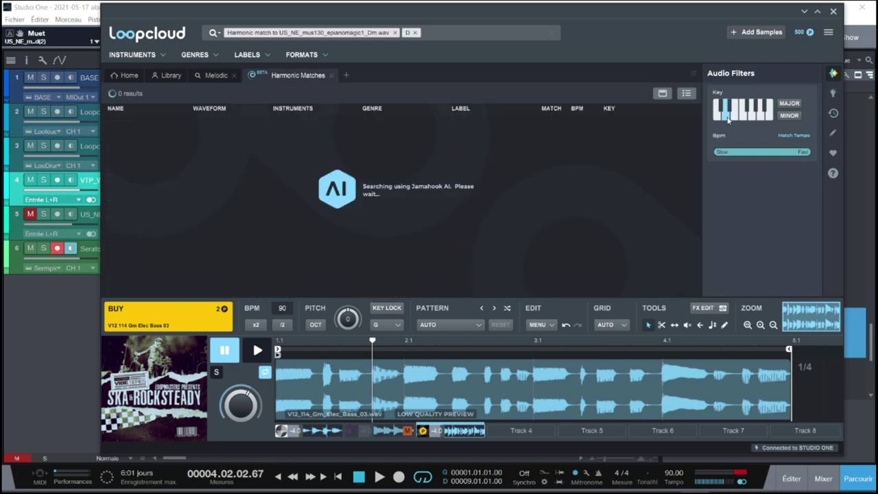
click(789, 116)
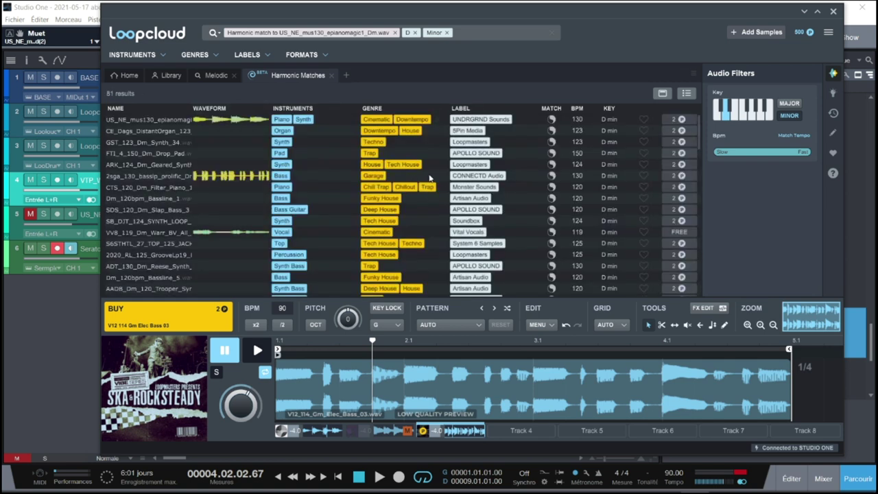
Audition the harmonic matches CE_Dags_DistantOrgan_123_Dm, GST_123_Dm_Synth_34 and FTI_4_150_Dm_Drop_Pad on Track 3
click(161, 132)
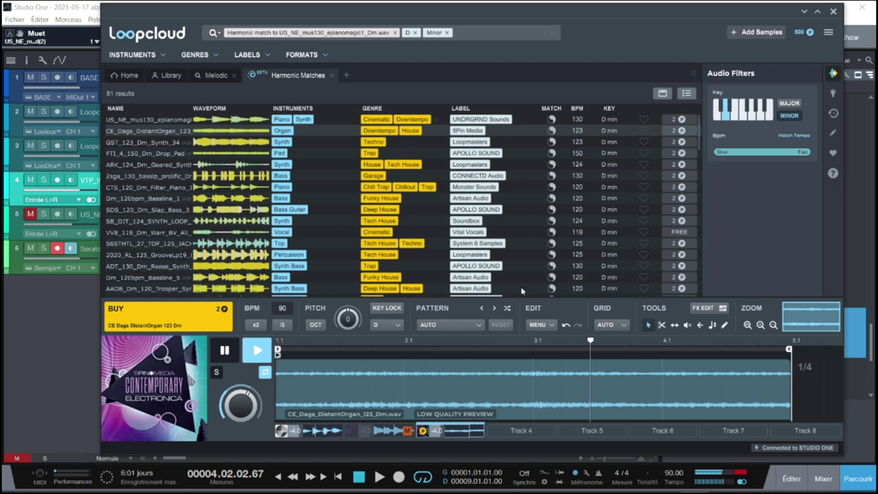
click(247, 143)
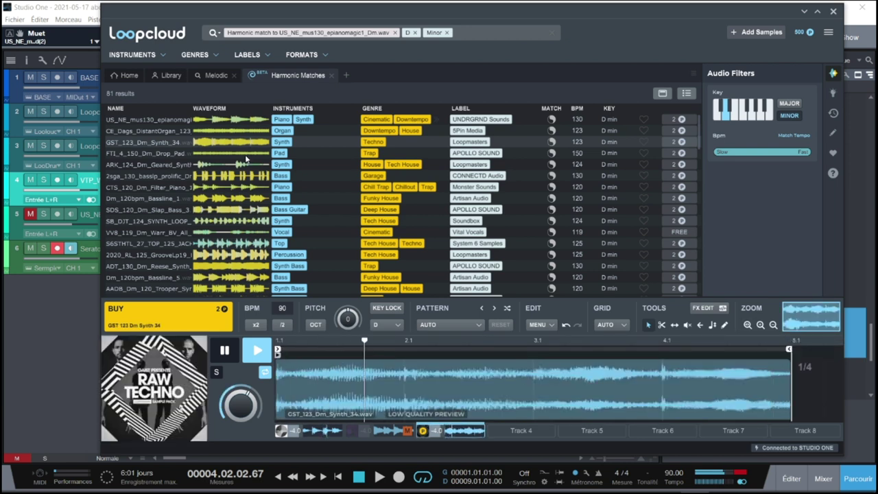
click(245, 155)
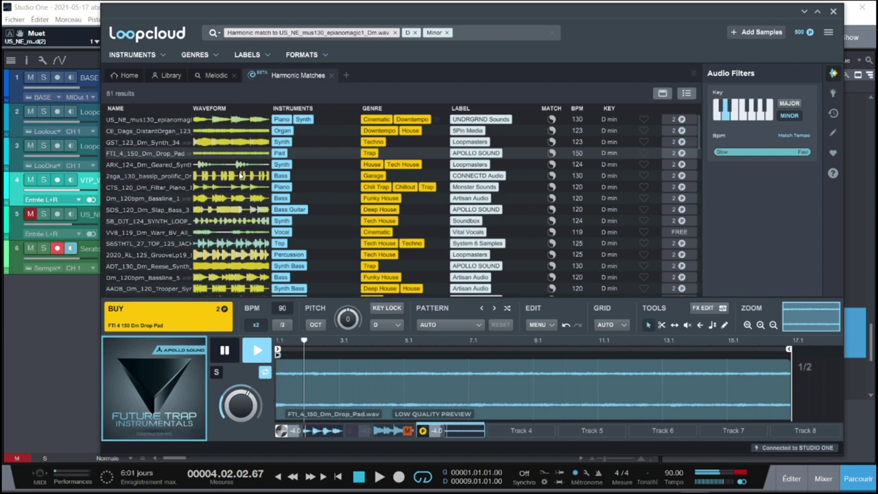
Audition the harmonic matches ARK_124_Dm_Geared_Synth, 2sga_130_basslp_prolific_Dm and CTS_120_Dm_Filter_Piano_1 on Track 3, and pause the preview
click(240, 166)
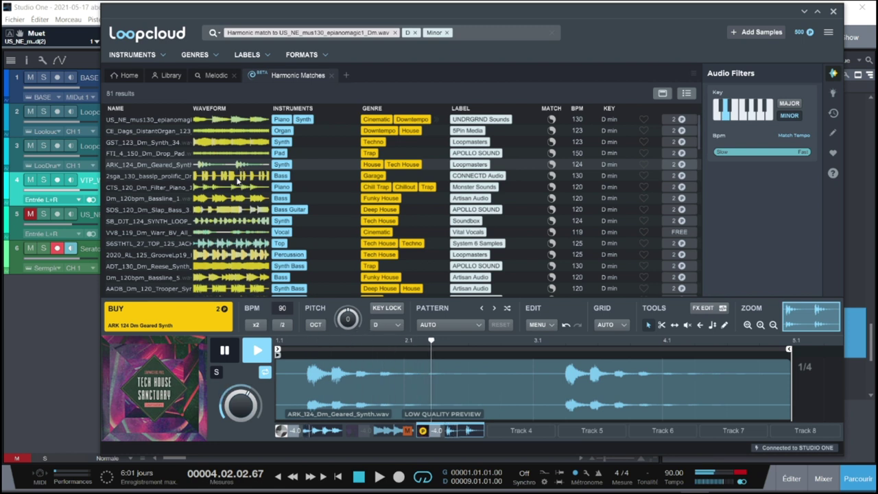
click(237, 178)
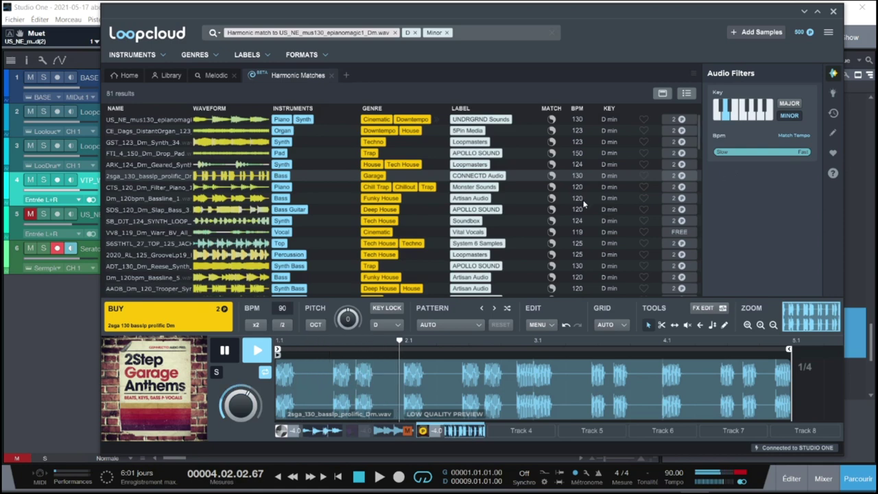
click(254, 188)
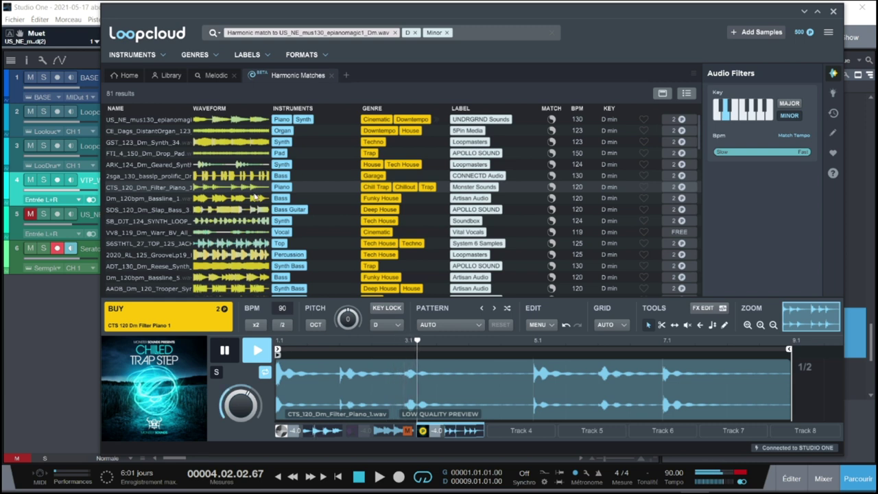
key(space)
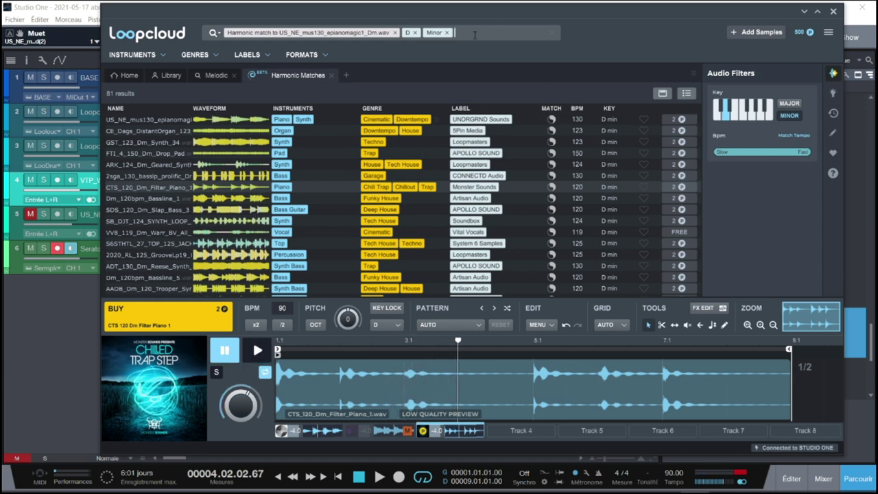
Filter the D minor harmonic matches to the Guitar instrument
click(215, 58)
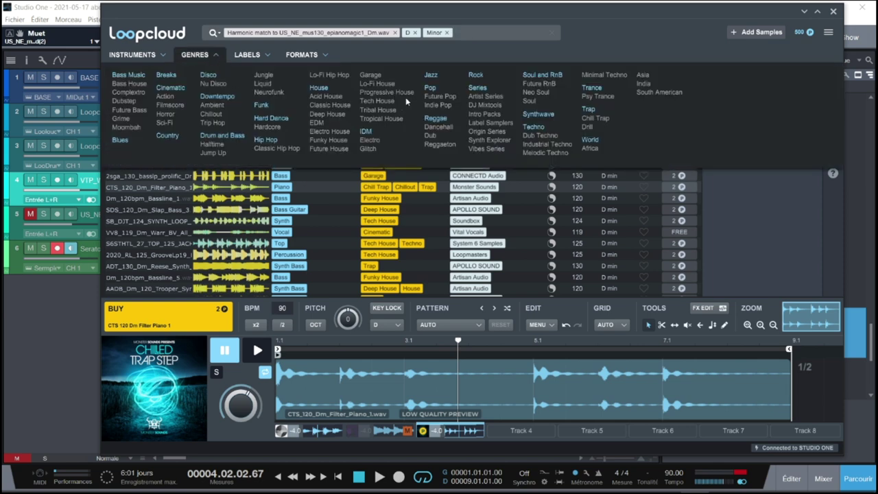
click(158, 57)
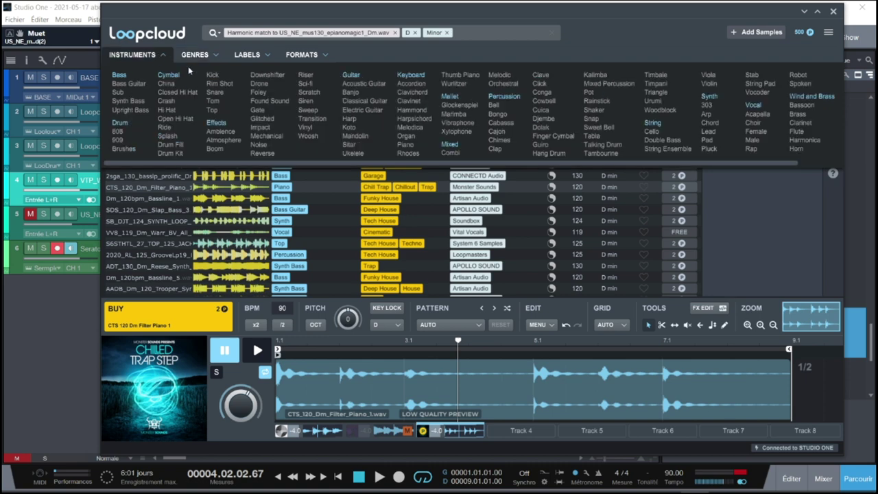
click(351, 75)
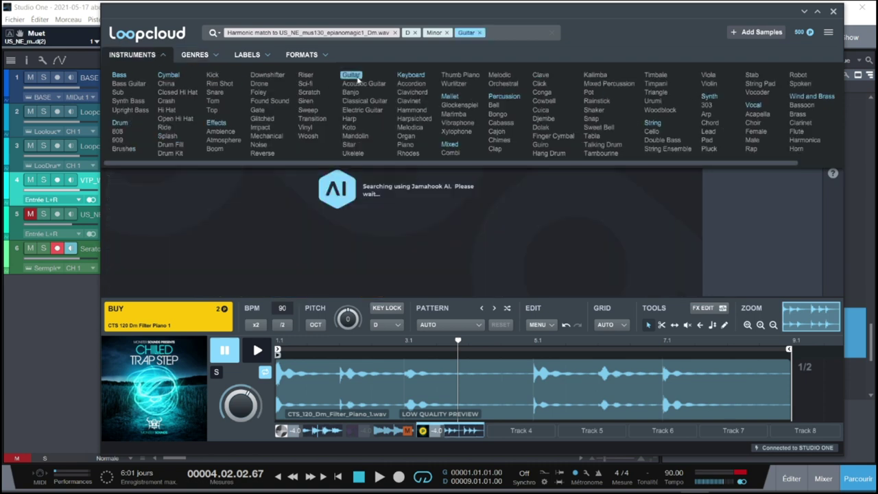
click(170, 54)
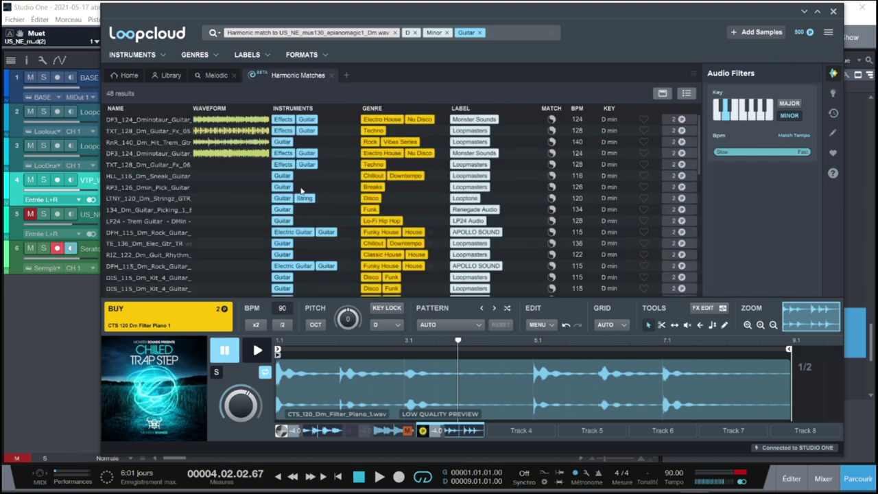
Audition the first five guitar matches on Track 3, from DF3_124_Dminotaur_Guitar_Fx_4 to TXT_128_Dm_Guitar_Fx_06
click(163, 117)
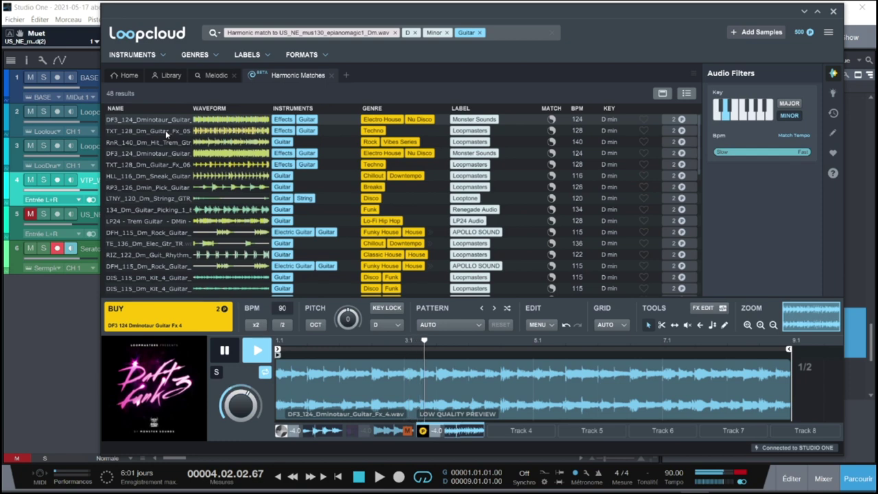
click(166, 131)
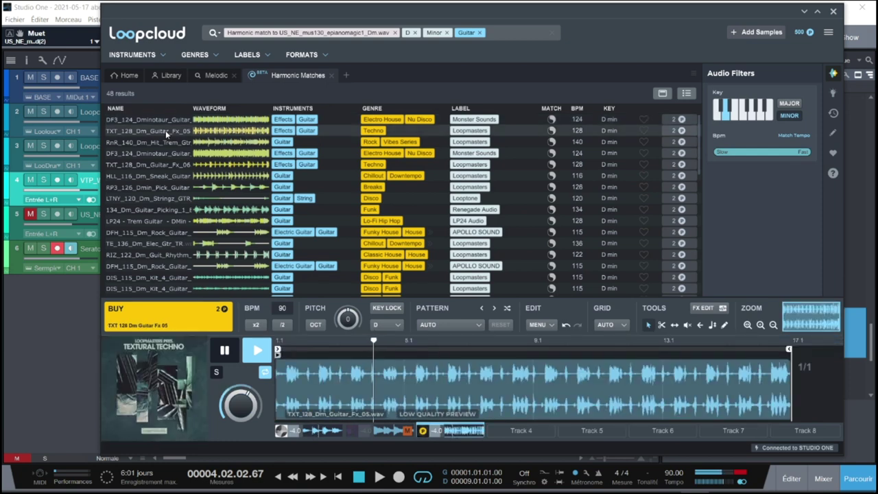
click(172, 143)
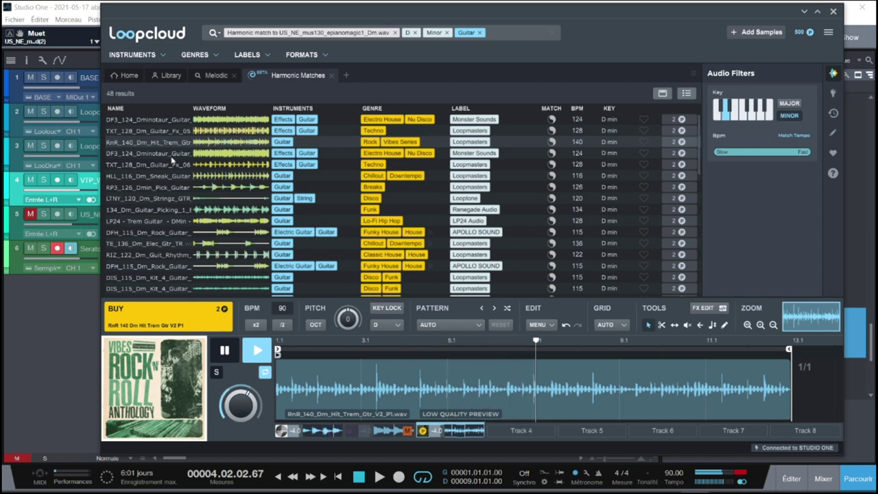
click(172, 151)
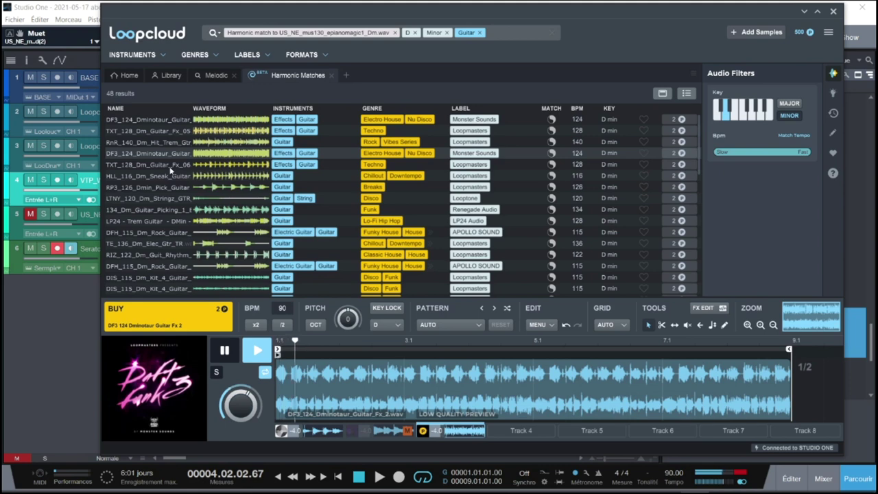
click(170, 166)
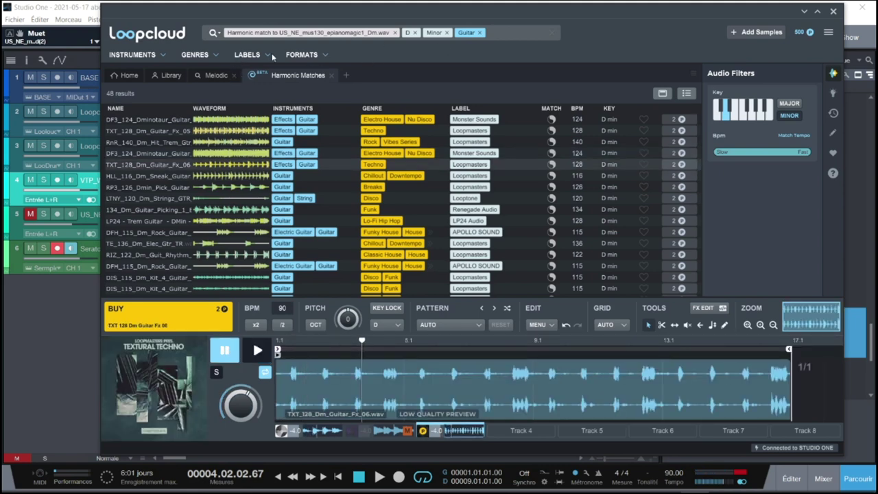
Add the Trap genre to the filters on the guitar harmonic matches
click(216, 59)
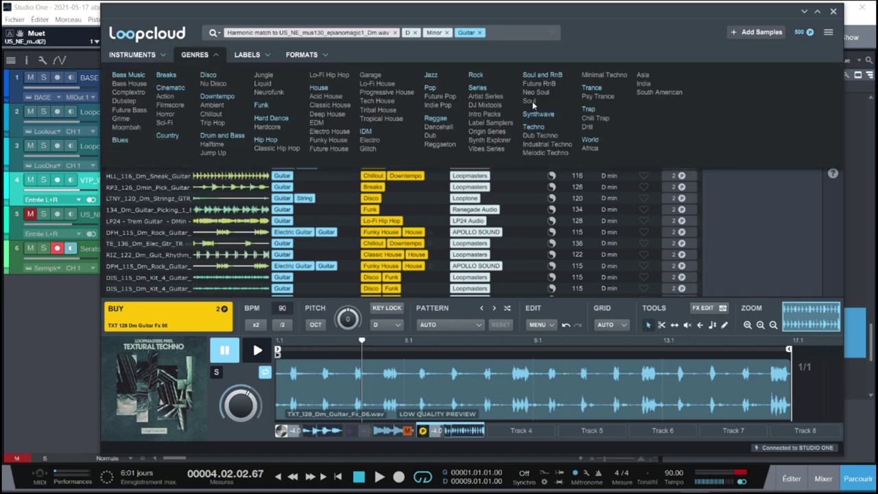
click(589, 110)
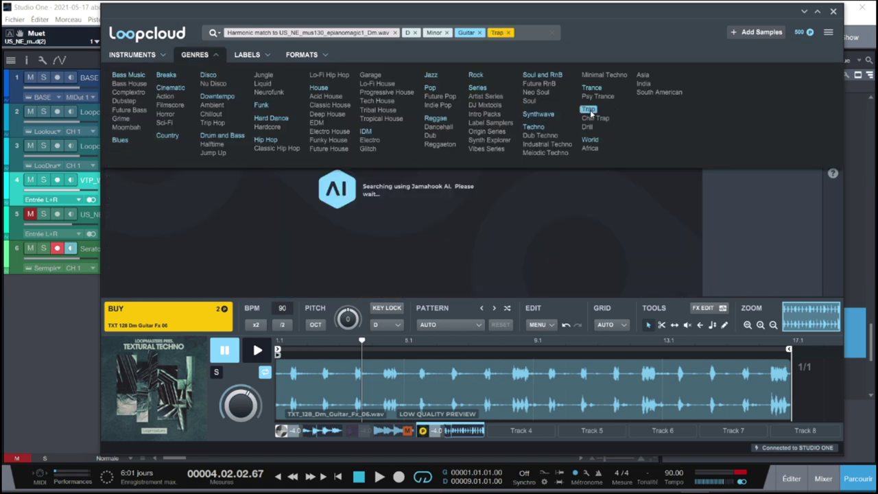
click(217, 58)
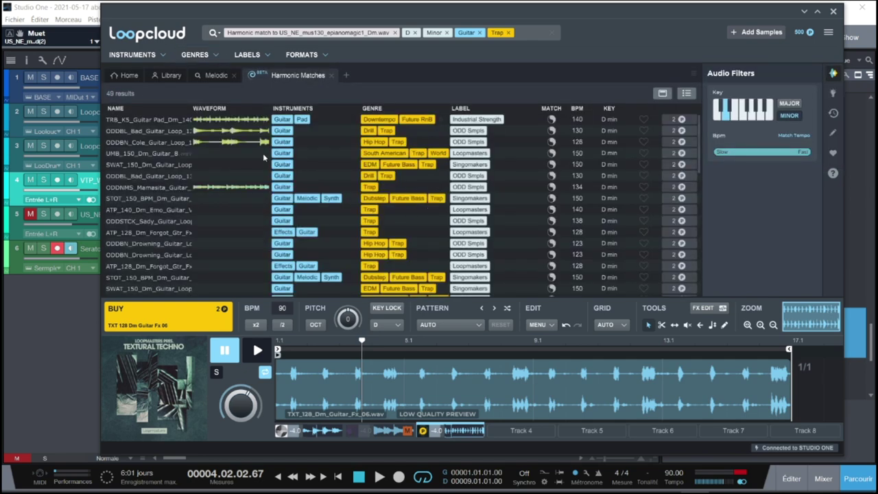
Audition the first five trap guitar matches on Track 3, from TRB_K5_Guitar Pad_Dm_140 to SWAT_150_Dm_Guitar_Loop_18
click(153, 118)
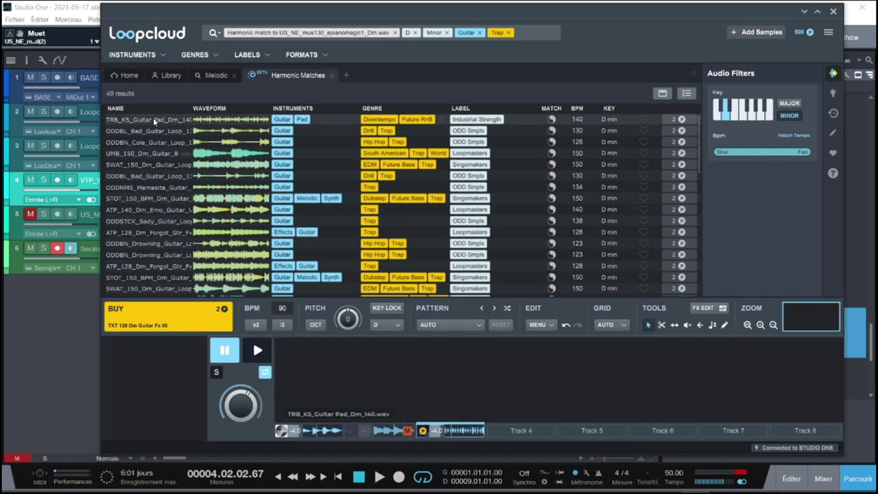
key(space)
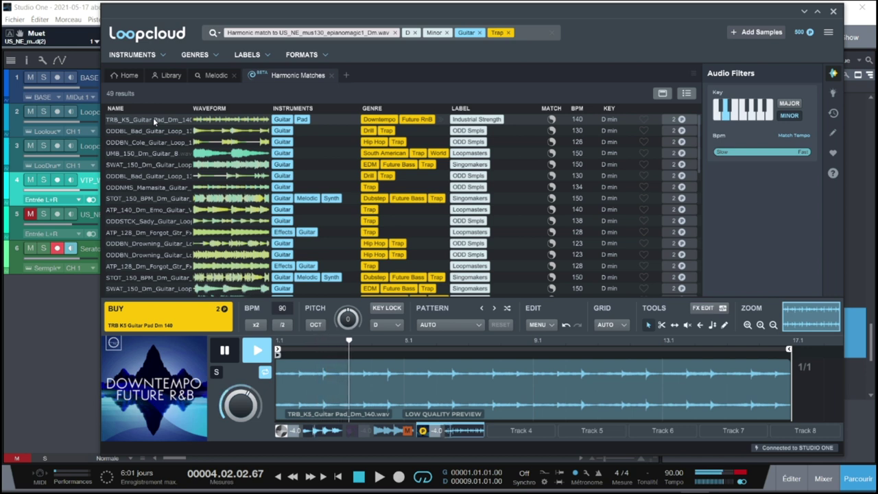
click(151, 131)
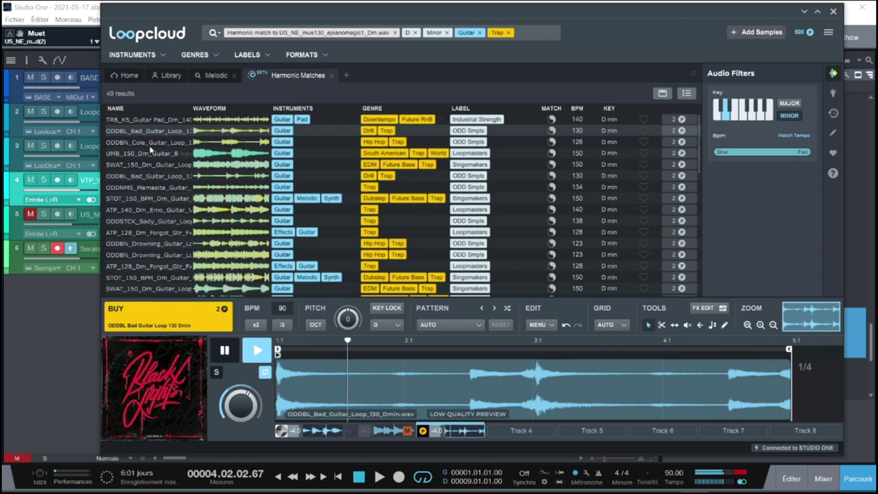
click(150, 143)
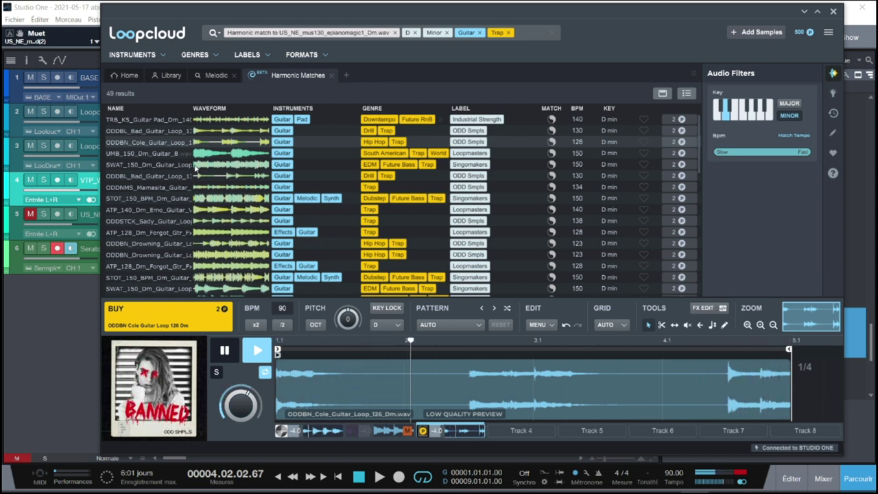
click(173, 154)
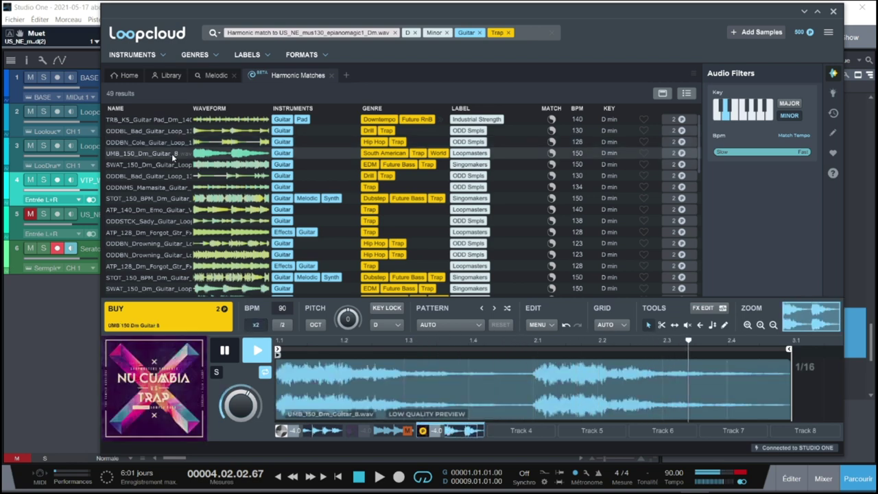
click(171, 164)
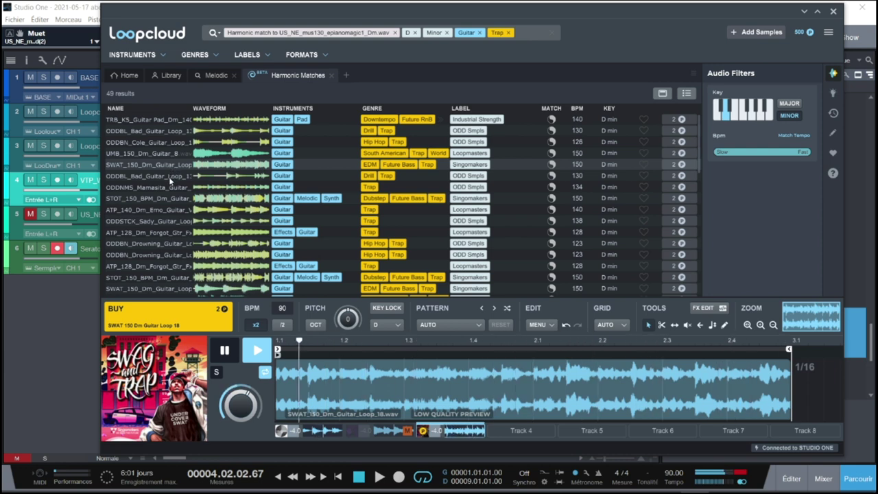
Audition ODDBL_Bad_Guitar_Loop_130_Dmin_2, ODDNMS_Mamasita_Guitar_Loop_134_Dm and STOT_150_BPM_Dm_Guitar_Melody_Loop_13_(Wet) on Track 3
click(170, 177)
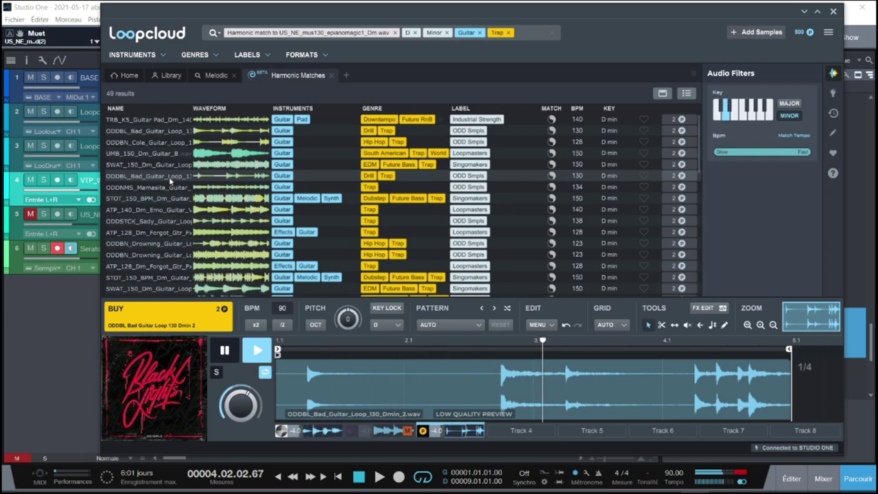
click(171, 188)
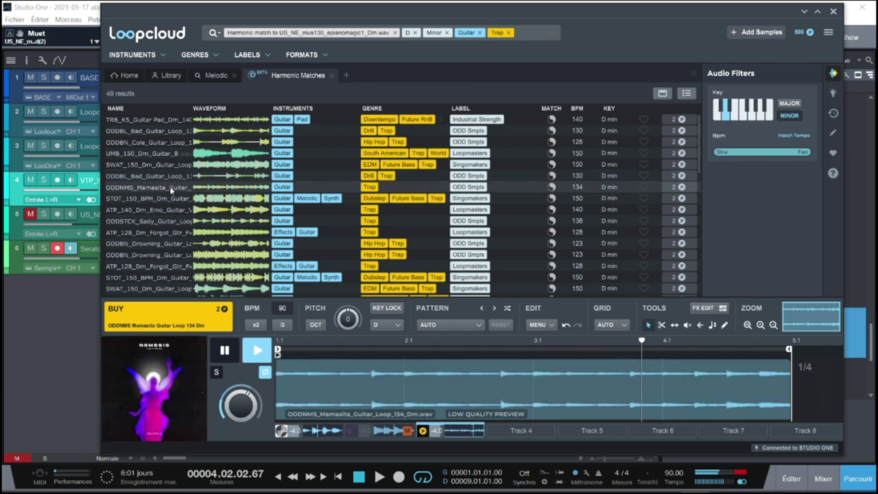
key(space)
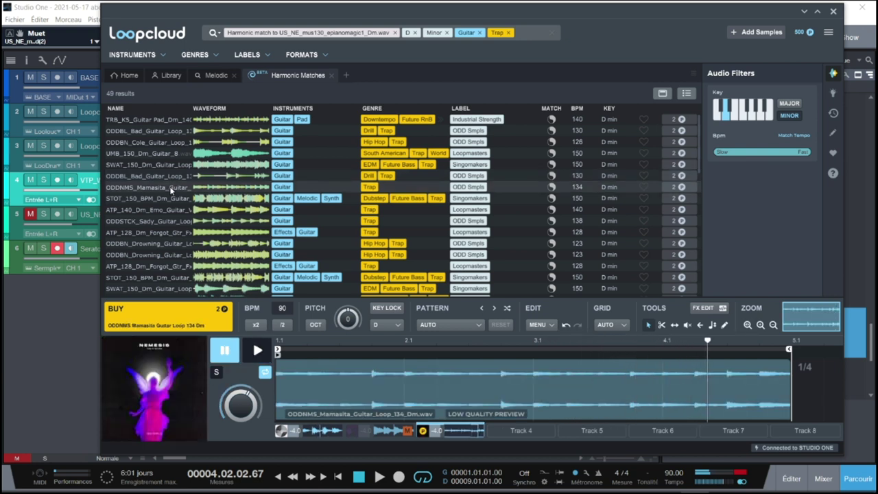
key(space)
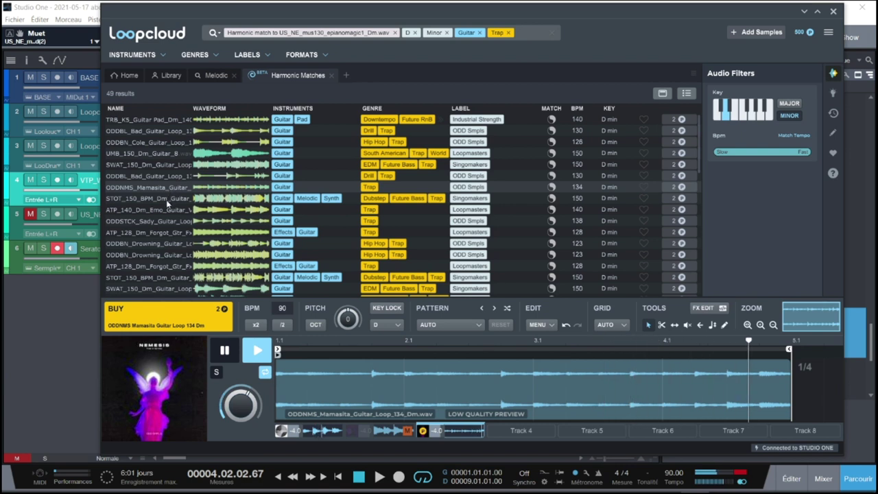
click(167, 201)
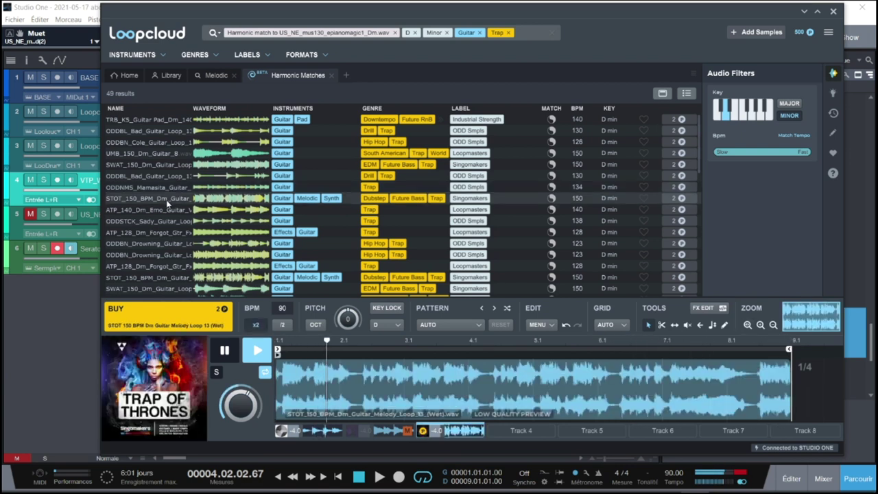
key(space)
key(space)
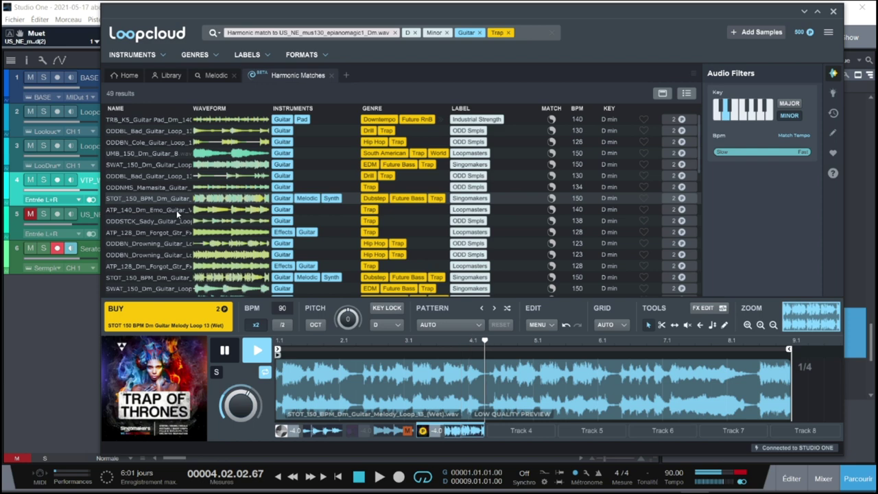
Audition ATP_140_Dm_Emo_Guitar_V2, ODDSTCK_Sady_Guitar_Loop_138_Dm, ATP_128_Dm_Forgot_Gtr_Fx_V3 and both ODDBN_Drowning_Guitar_Loop_123_Dm variations, 02 and 01, on Track 3
click(176, 210)
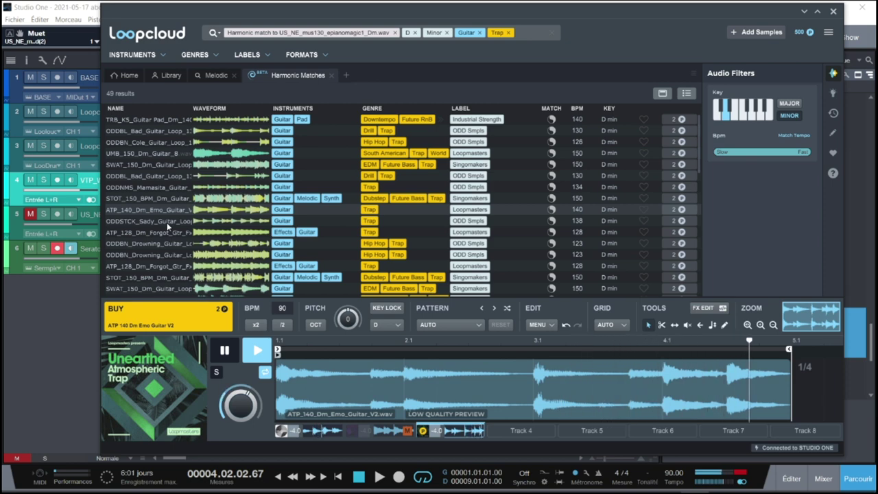
click(166, 223)
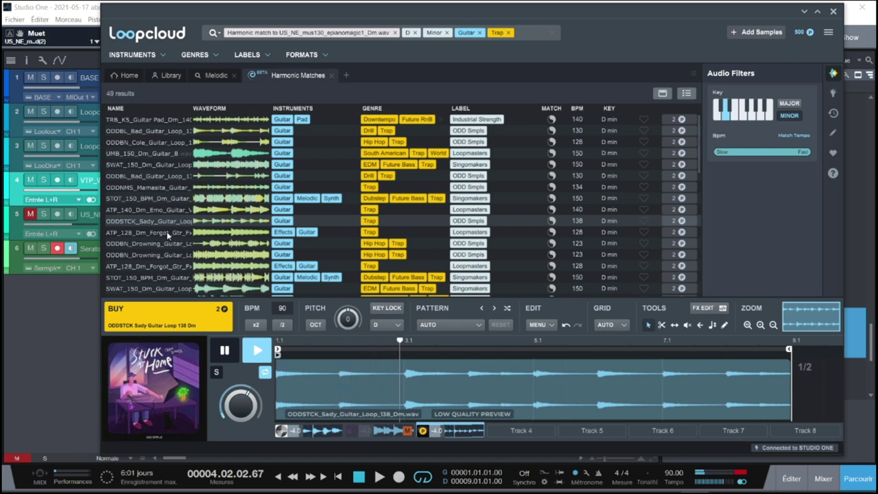
click(168, 233)
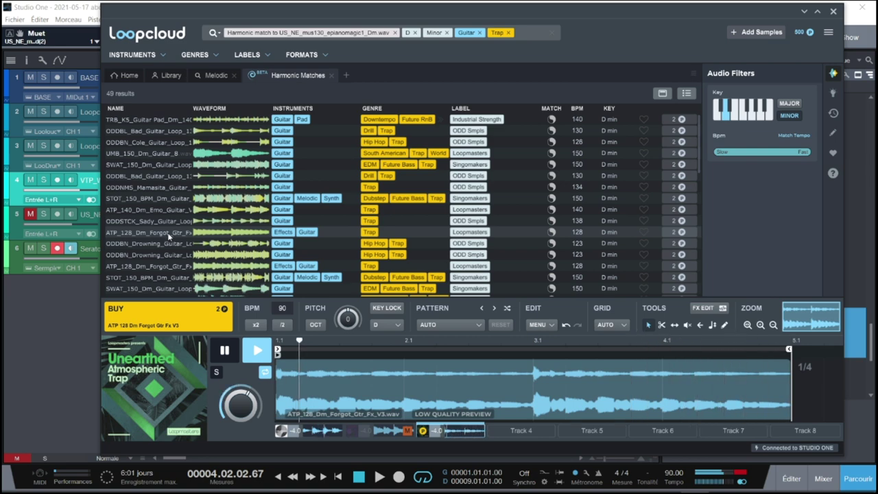
click(170, 244)
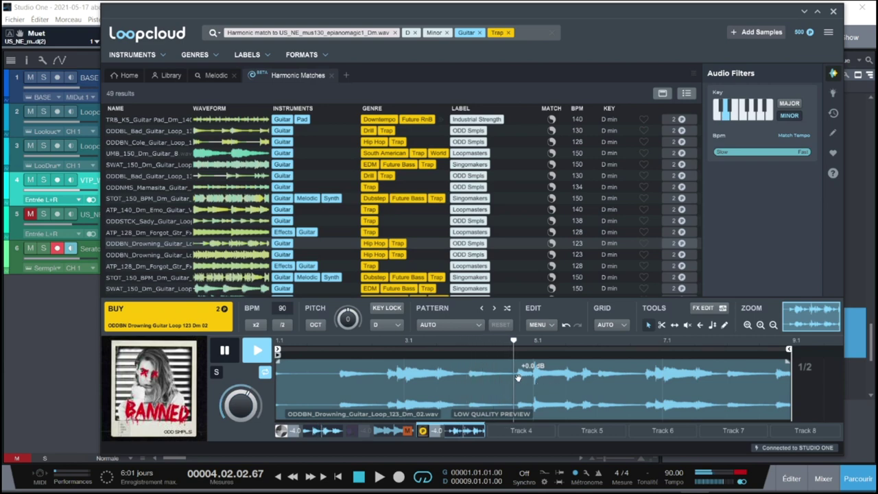
click(143, 256)
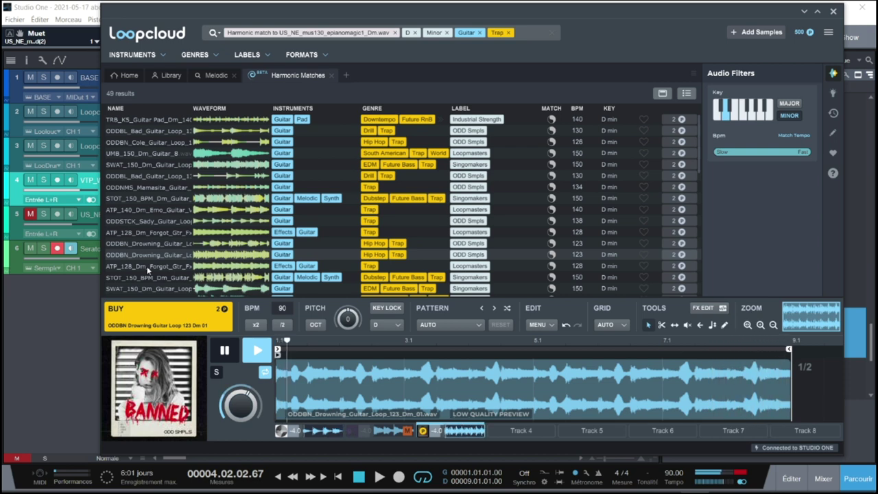
Load ATP_128_Dm_Forgot_Gtr_Fx_V1 onto Track 3 and unmute Track 2 in the player to hear them together
click(147, 268)
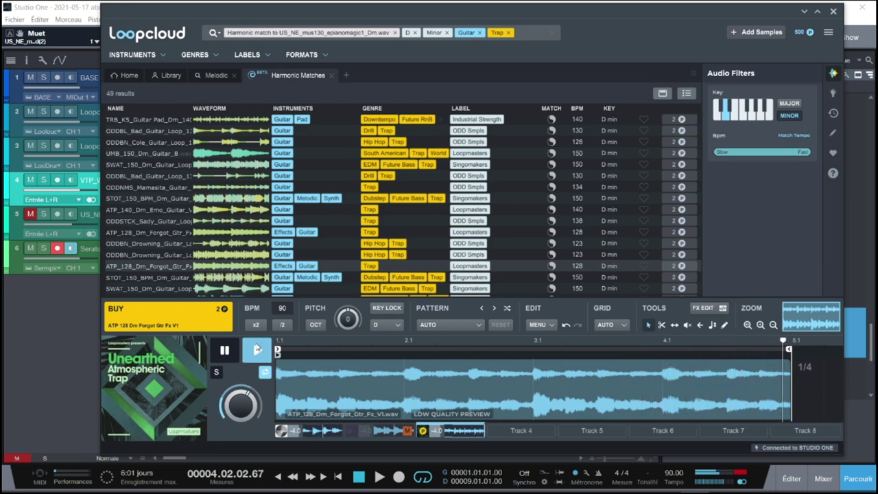
click(407, 432)
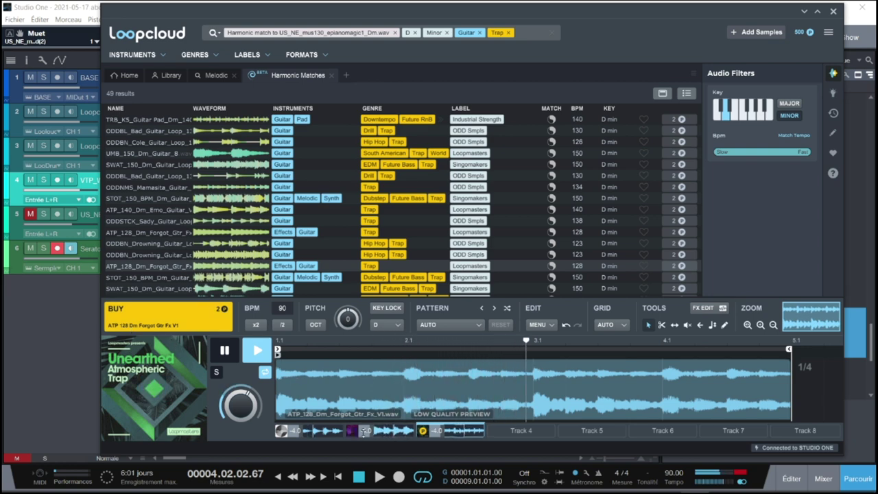
Mute Track 2 and browse the factory pattern presets, including Essential Starters, Snares and Claps, and Creative Effects
click(408, 432)
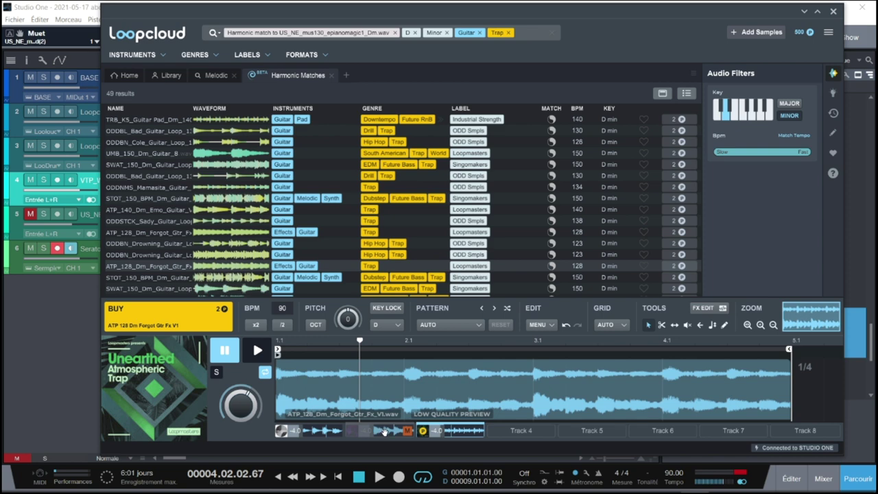
click(481, 326)
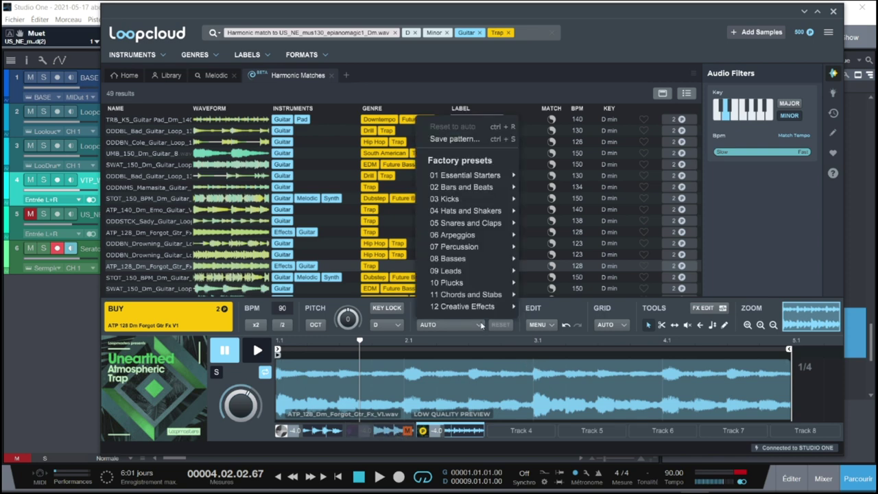
mouse_move(493, 181)
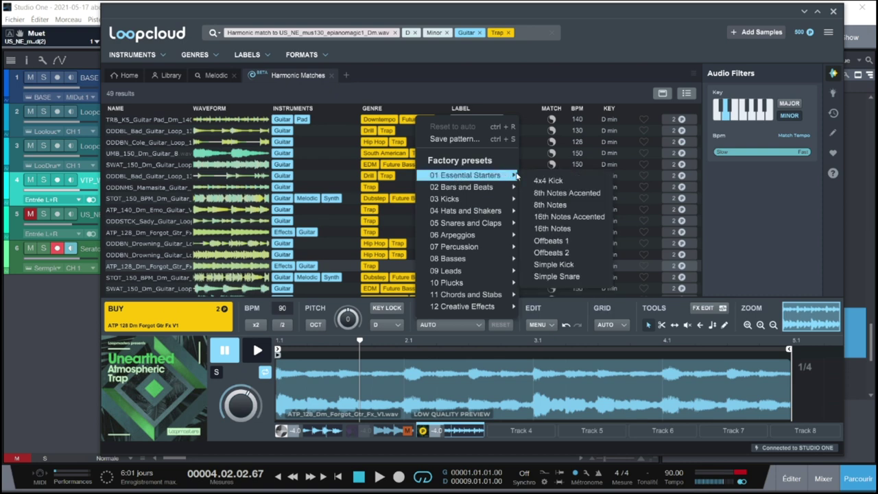
mouse_move(485, 224)
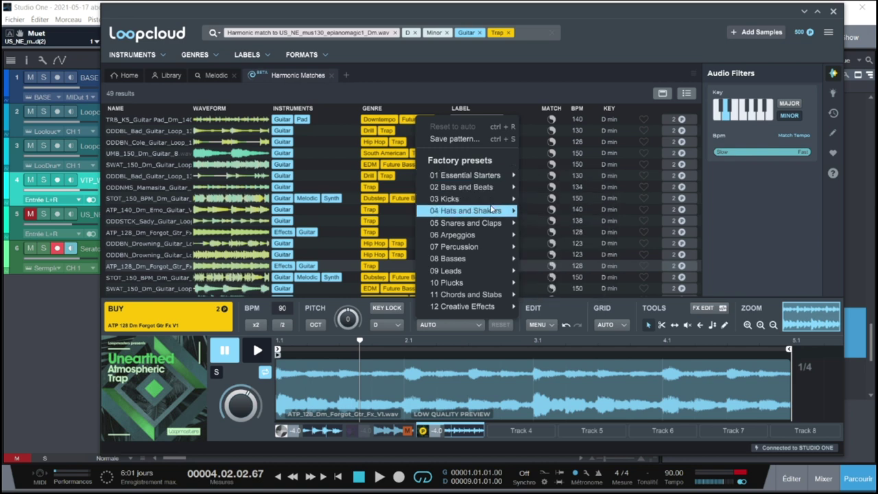
mouse_move(481, 203)
mouse_move(538, 204)
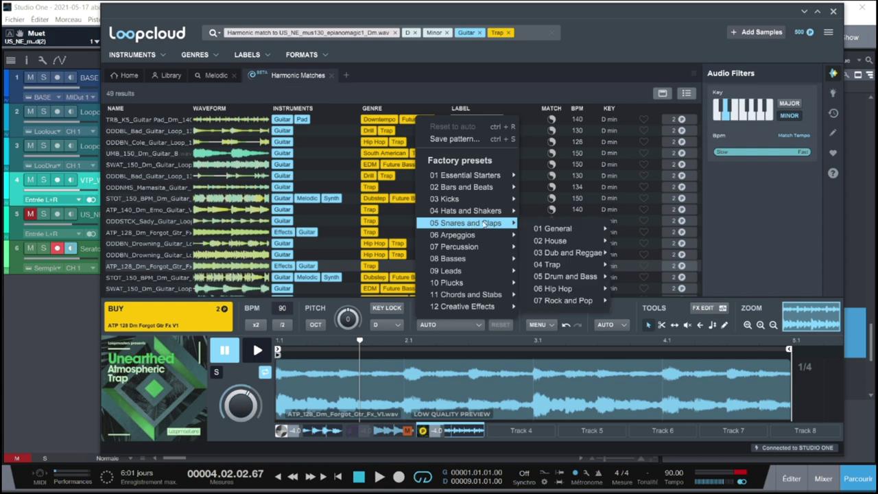
mouse_move(490, 306)
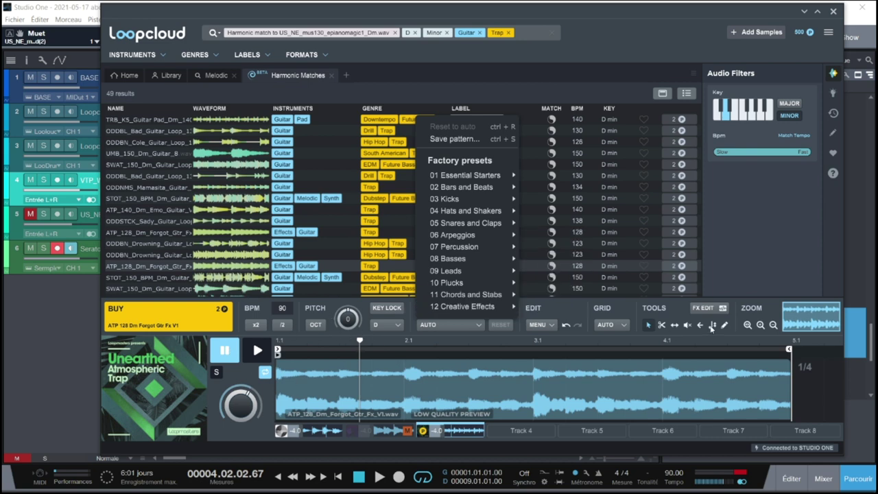
click(480, 325)
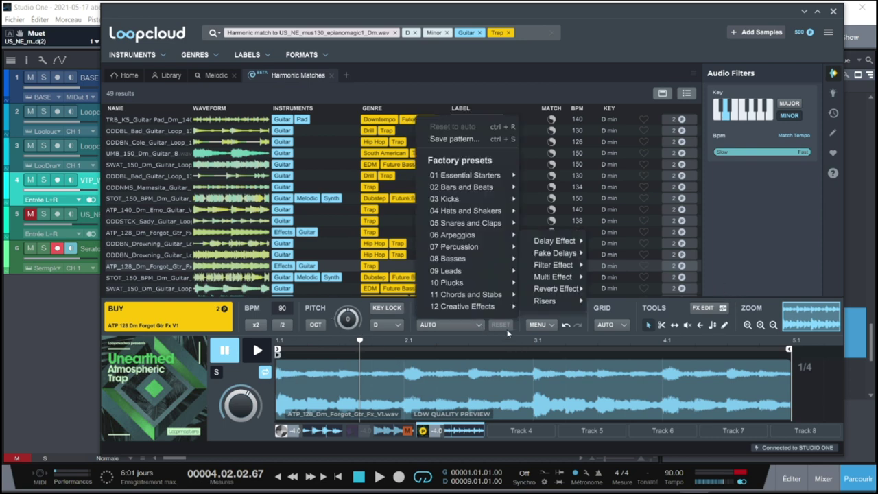
Load the saved session that has ODDBL_Save_Keys_Loop_147_C#min.wav on Track 3
click(549, 325)
mouse_move(614, 405)
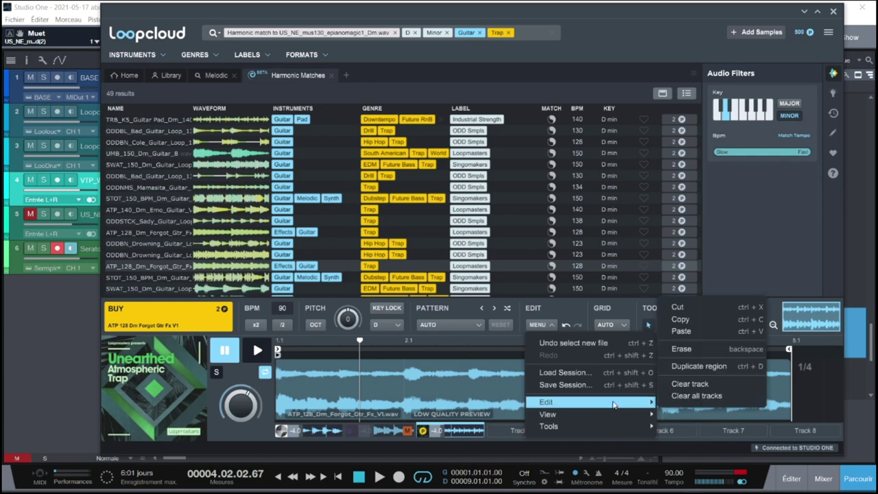
click(566, 373)
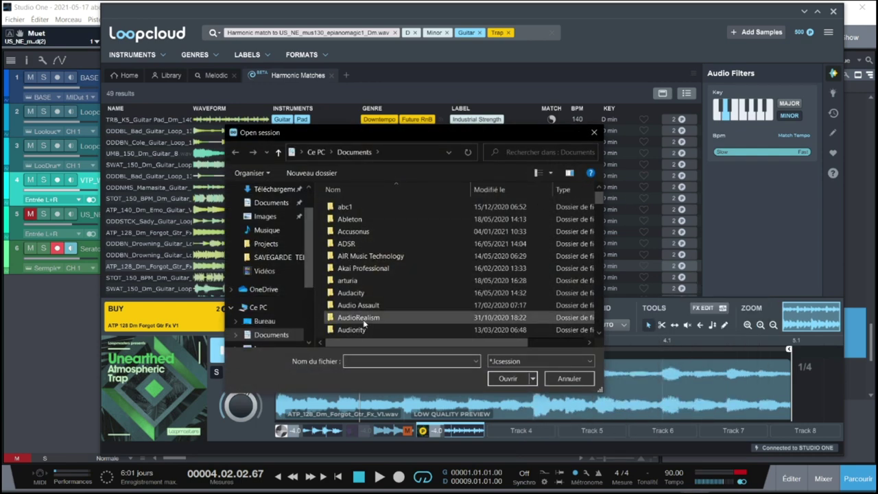
scroll(599, 197, down, 3)
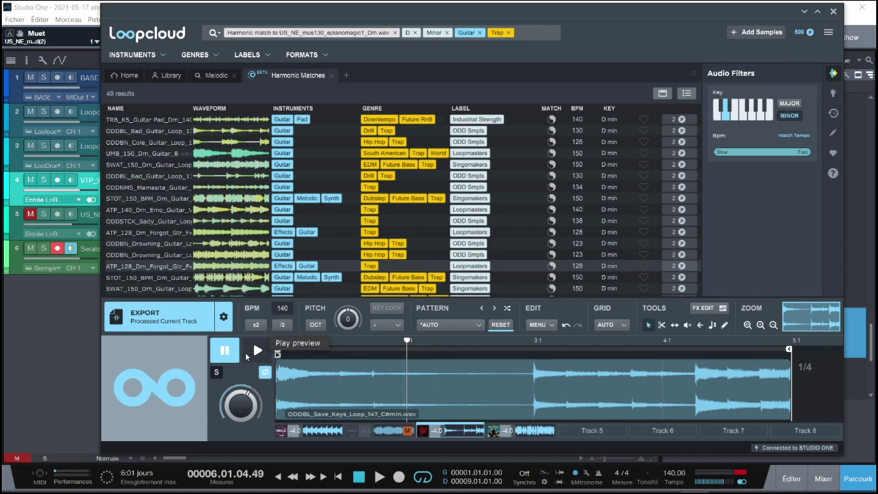
Play the loaded session and examine SR_VOCALSFX_19_140_UKDT2.wav on Track 4 and XQ_68_Db_Hecka_Pad.wav on Track 1
click(256, 351)
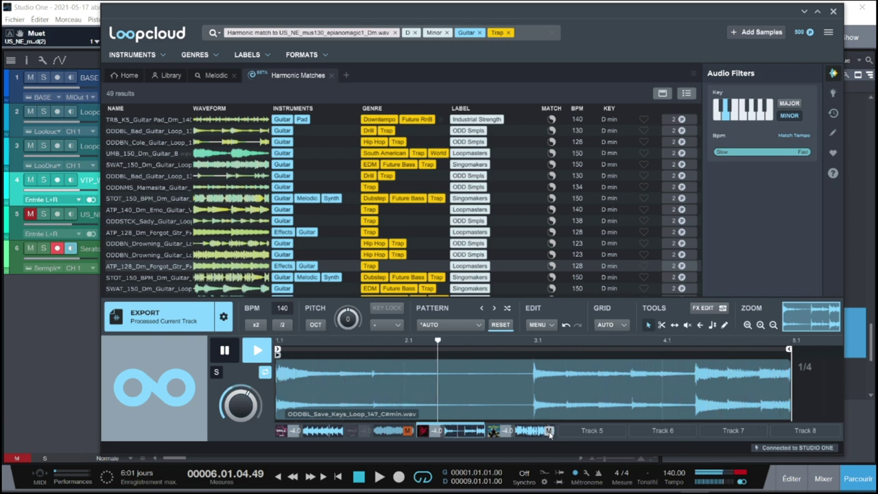
key(space)
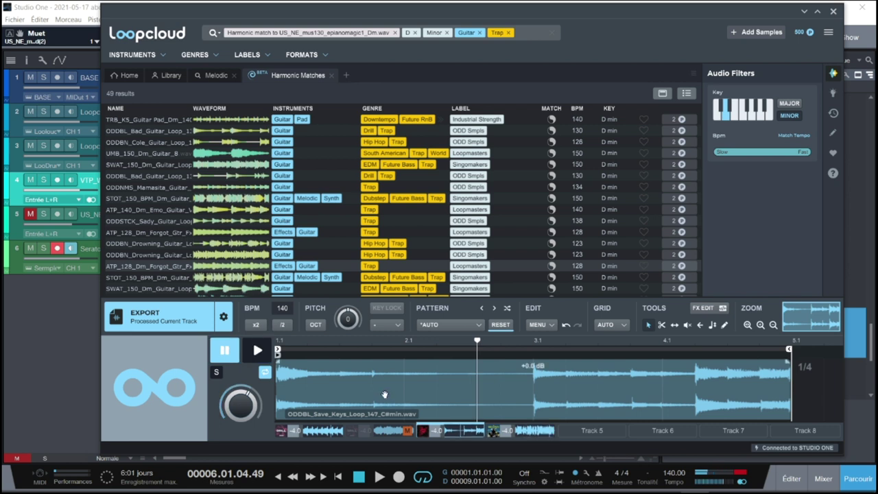
click(520, 432)
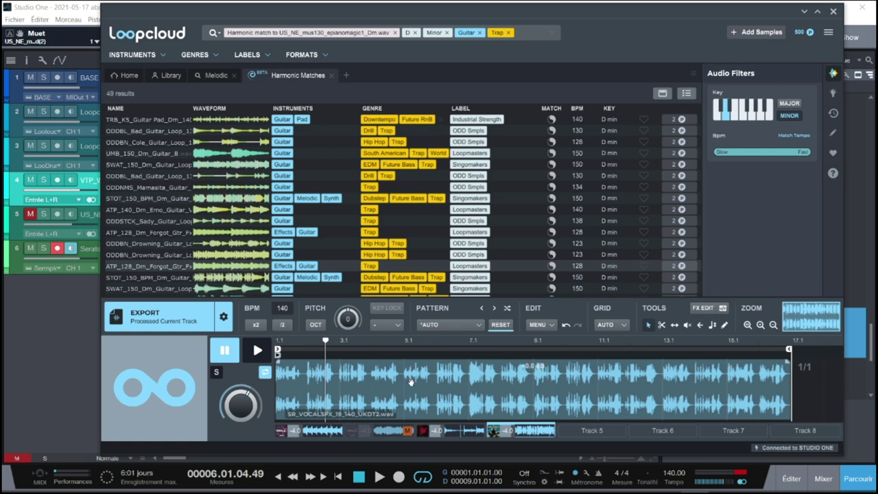
click(316, 432)
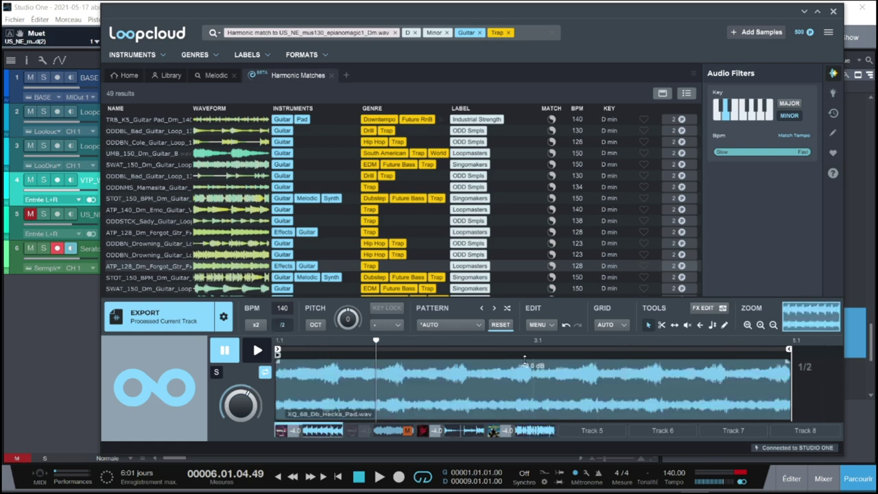
Load the other saved session, the seven-track one with ODDAD_Shiesty_Music_Loop2_140BPM_Bm.wav on Track 1
click(553, 327)
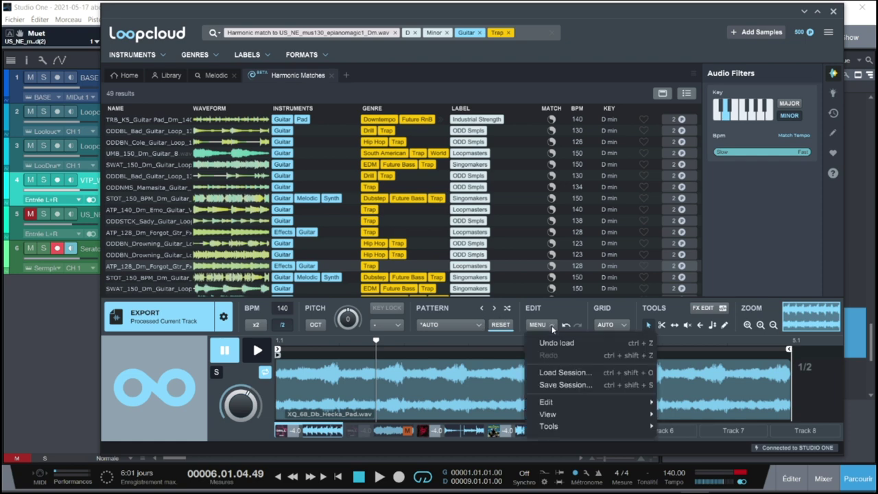
click(552, 374)
drag(599, 198, 599, 247)
click(508, 378)
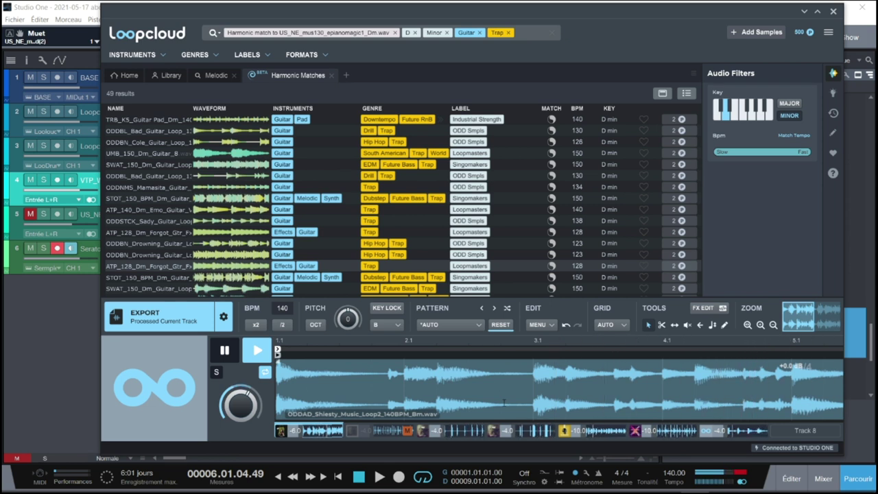
Examine the full length of the Track 1 loop, the 01_Kick_Bse.wav pattern on Track 3 and 02_Snare_Bse.wav on Track 4
click(816, 321)
drag(802, 314, 834, 321)
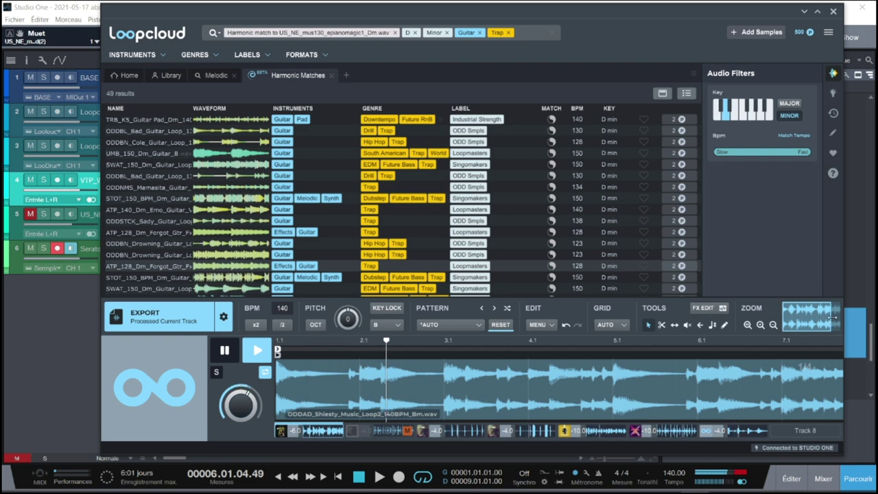
drag(835, 321, 841, 321)
click(422, 430)
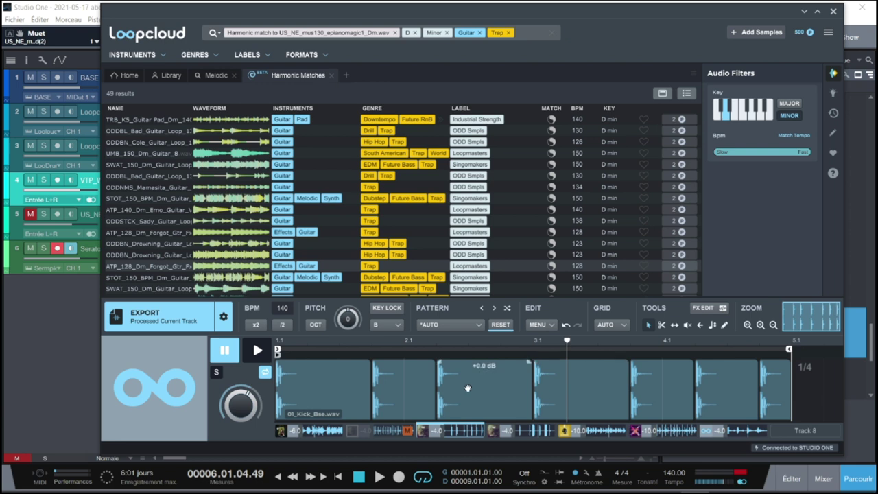
click(535, 431)
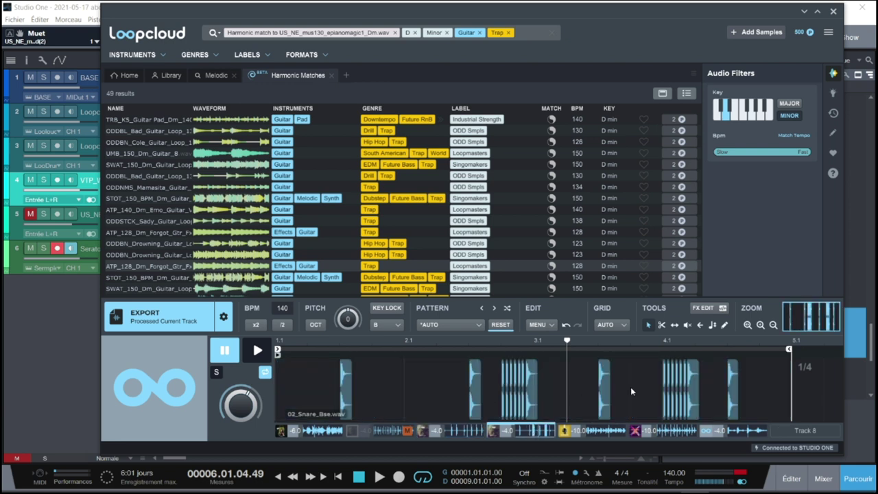
Listen to the 02_Snare_Bse.wav pattern on Track 4 in solo, then turn solo off and stop playback
click(216, 373)
key(space)
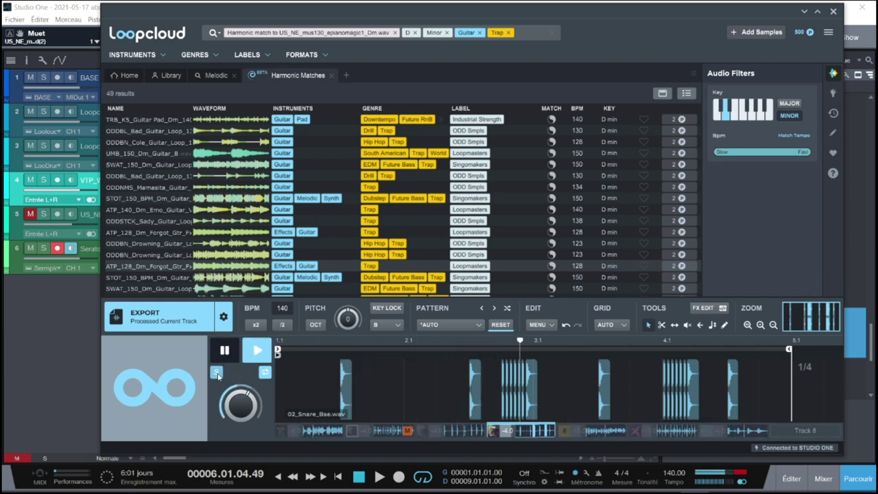
click(217, 373)
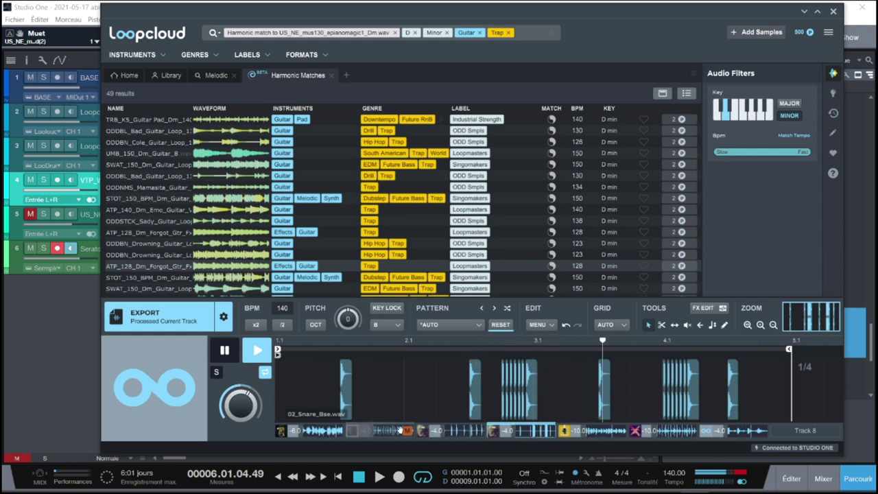
key(space)
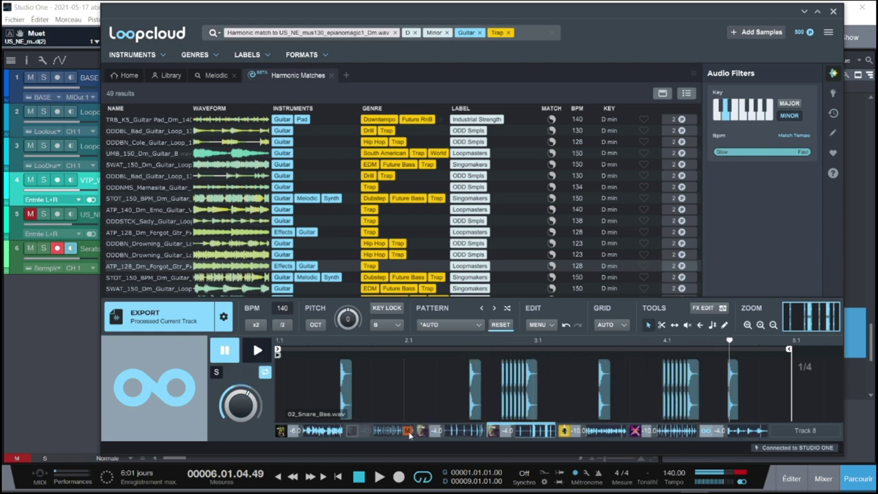
Unmute Track 2 and play the session while inspecting the hats, kick, snare and BTH_key_loop_telling_145_Bm.wav on Tracks 2 to 5
key(space)
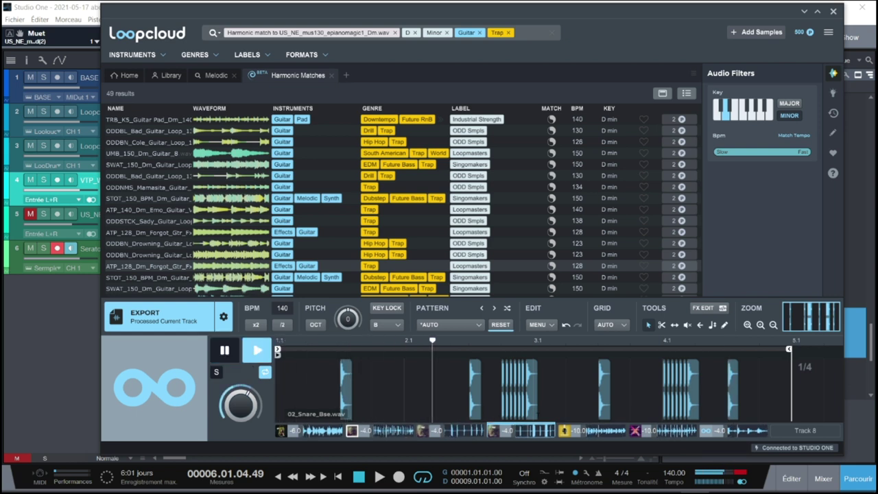
click(381, 430)
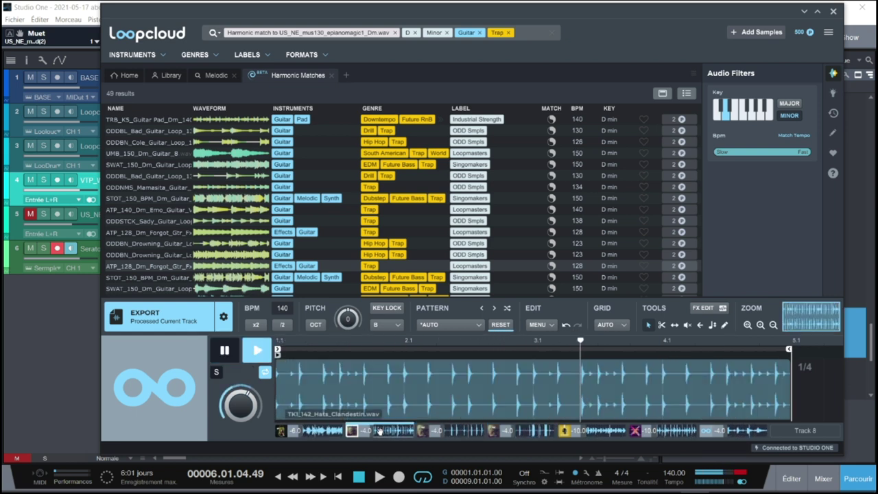
click(466, 431)
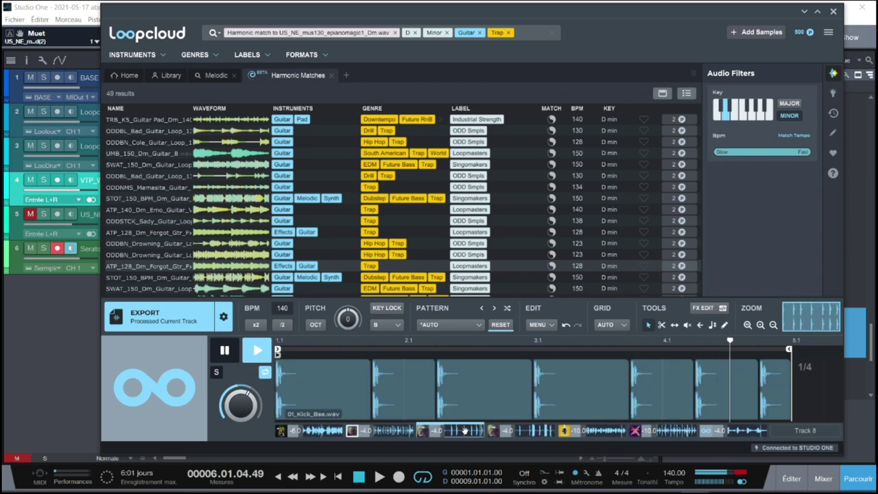
click(531, 431)
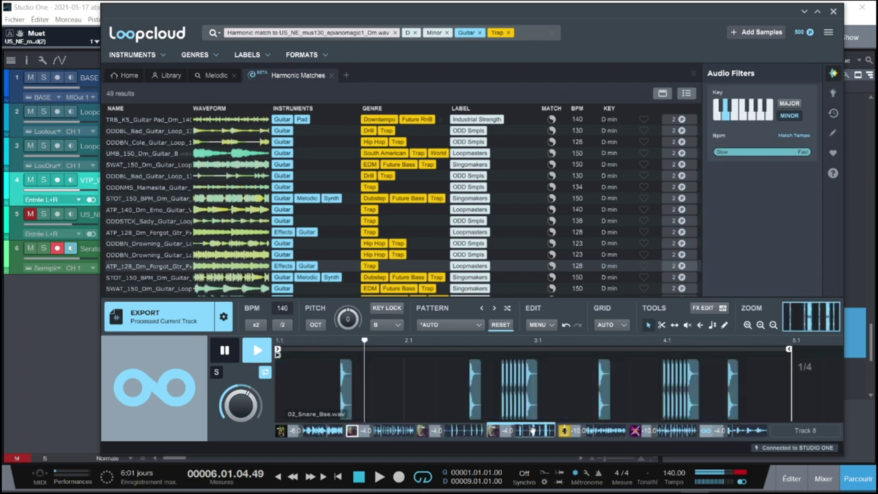
click(594, 430)
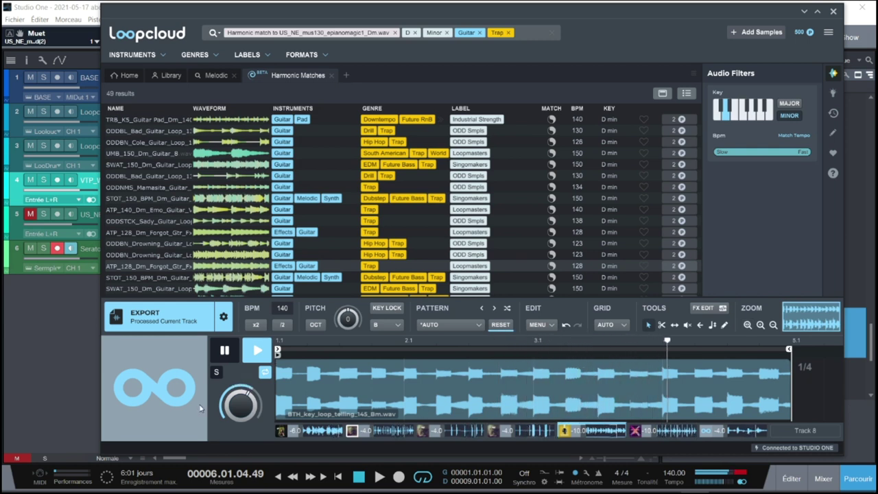
Audition Tracks 5, 6 and 7 in solo, including UMB_140_Bm_Guitar_Mute_1.wav and Melodic-String-MissEStr02.WAV with their effects
click(217, 372)
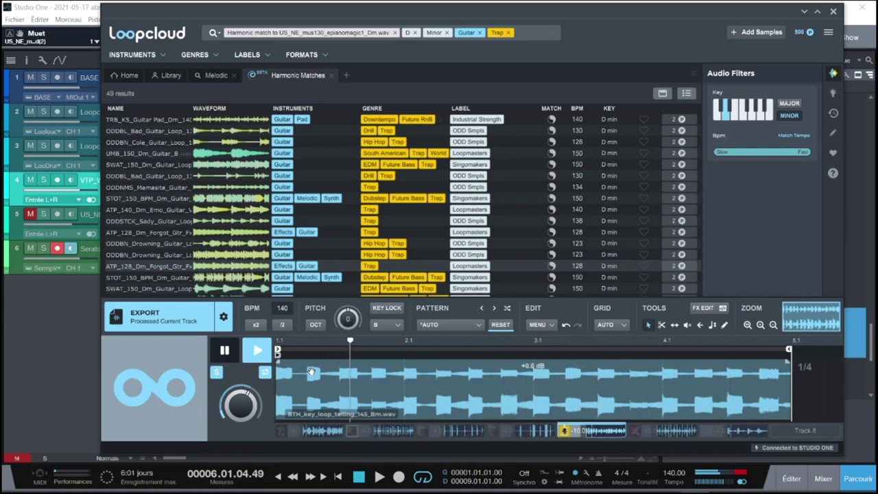
click(679, 433)
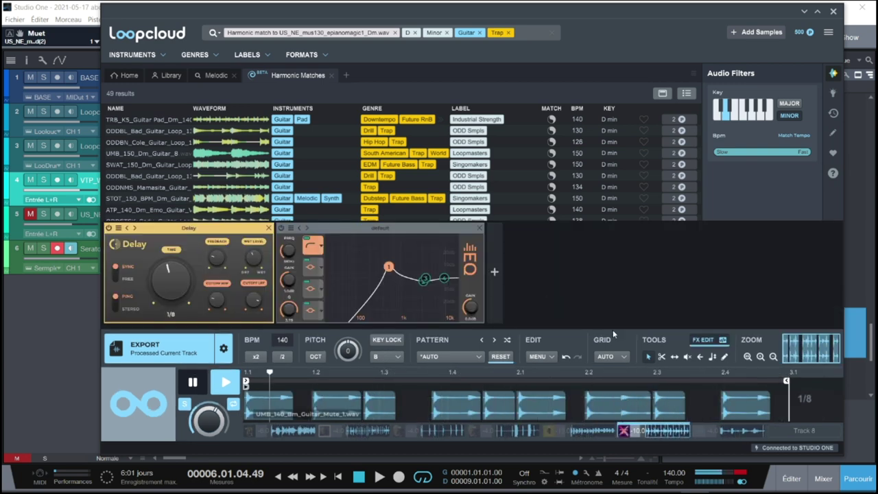
click(738, 431)
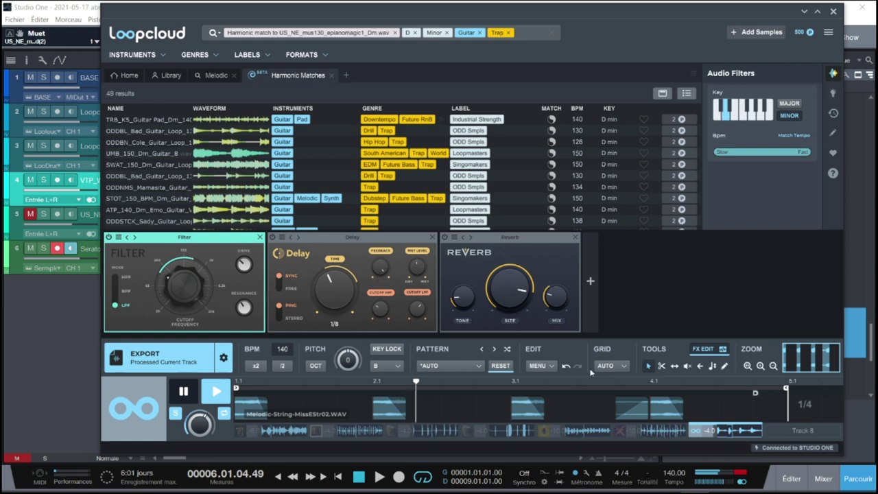
key(space)
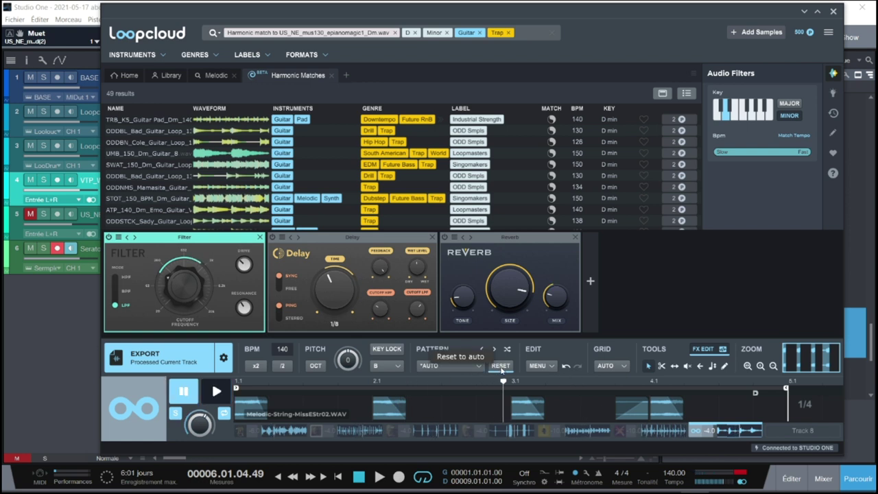
Reset the Melodic-String-MissEStr02.WAV pattern to auto to hear the unprocessed sample, and undo the reset
click(501, 367)
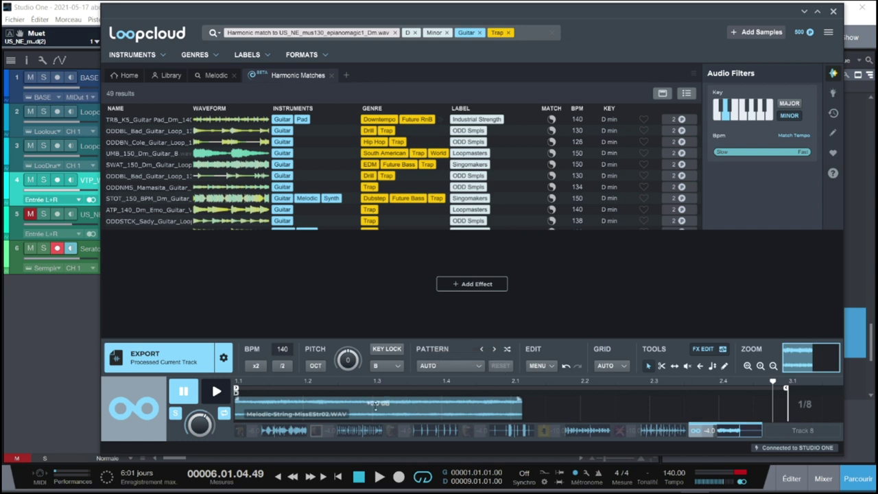
click(214, 394)
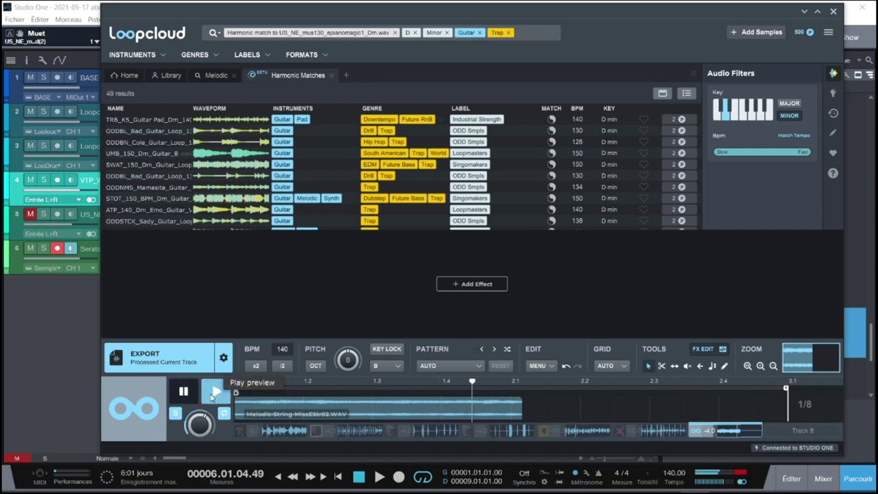
click(185, 392)
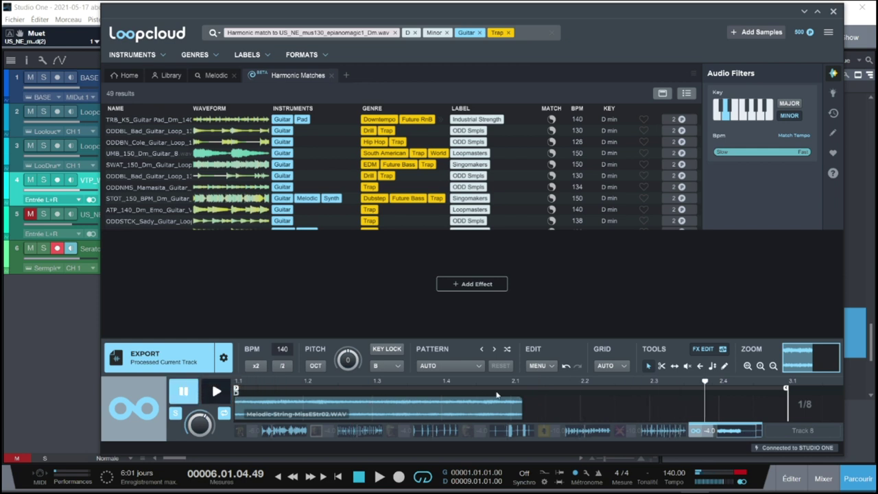
click(567, 365)
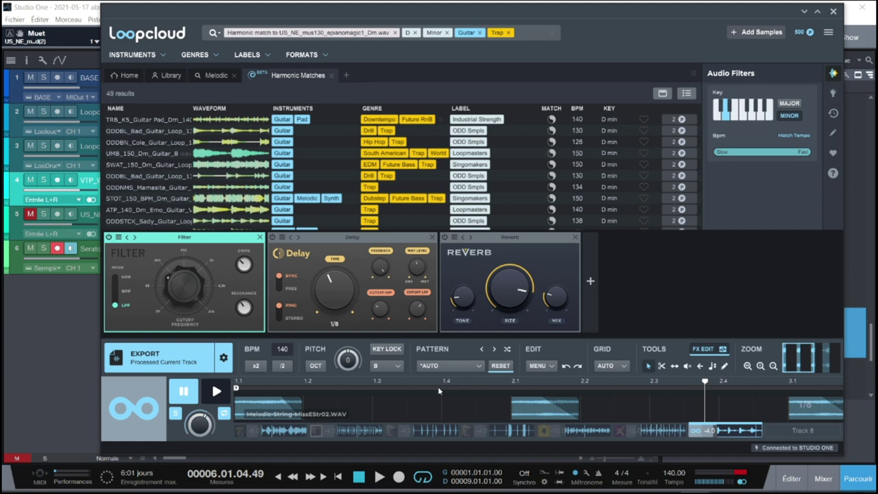
Play the session while viewing the full-length pattern of Melodic-String-MissEStr02.WAV, and stop playback
key(space)
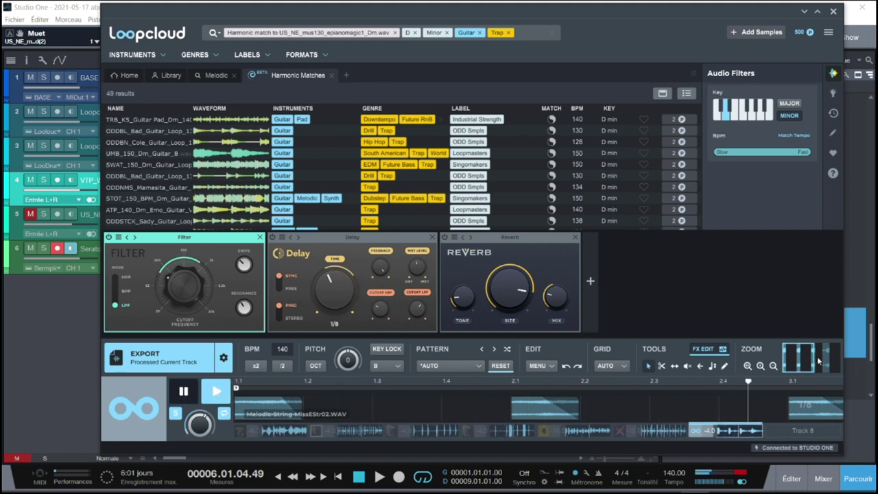
drag(816, 358, 853, 363)
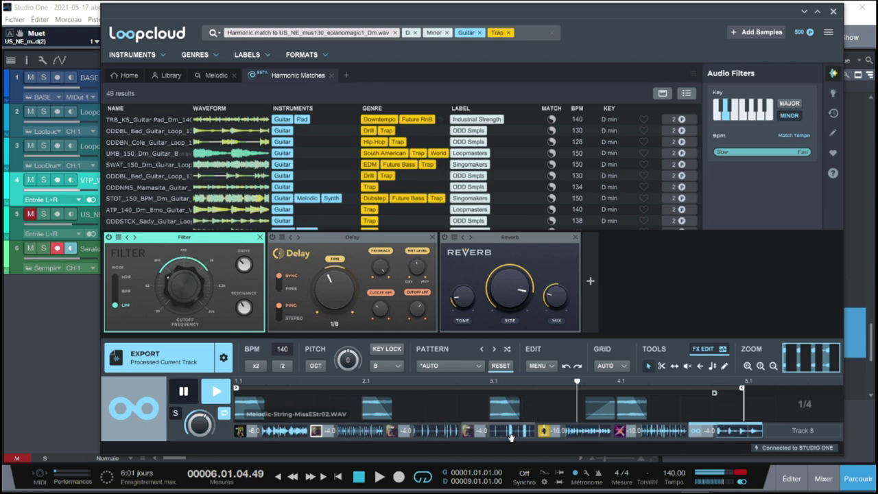
key(space)
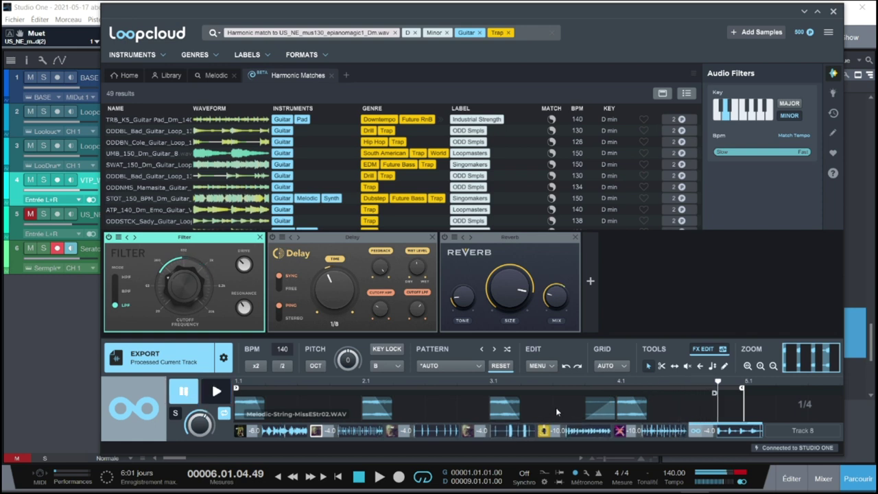
Load another saved Loopcloud session (.lcsession file) from the Documents folder
click(540, 366)
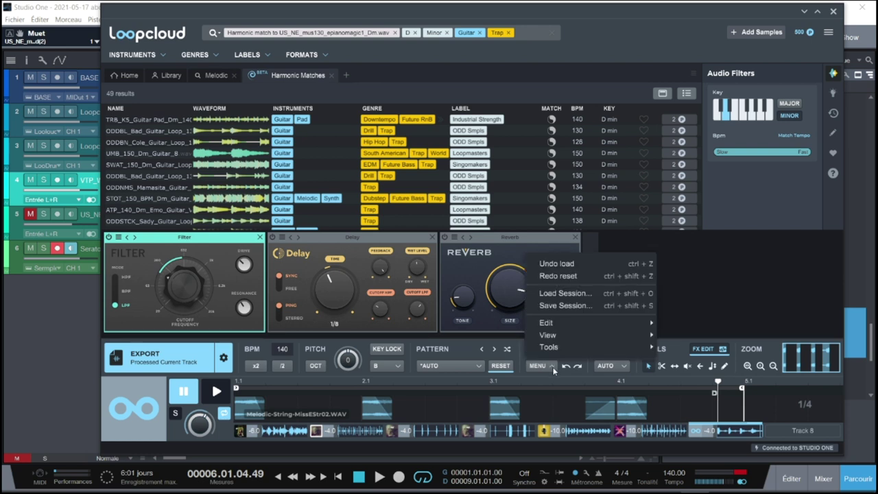
click(560, 294)
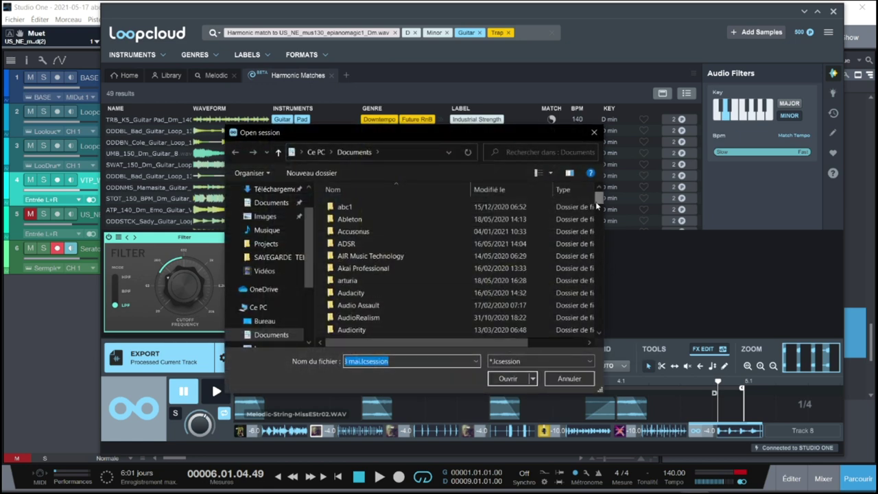
scroll(597, 205, down, 1)
click(508, 378)
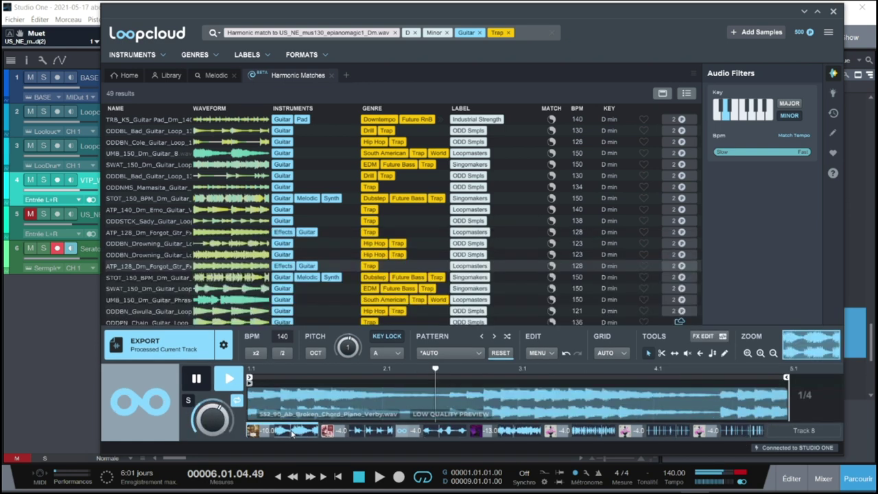
Audition the broken-chord piano, NNK_120_A_Funky_Guitar_Riff_Fx_01.wav, HipHop pad and ODDPN_Headshot_Flute_Loop_118_Am.wav tracks one by one in solo
click(228, 378)
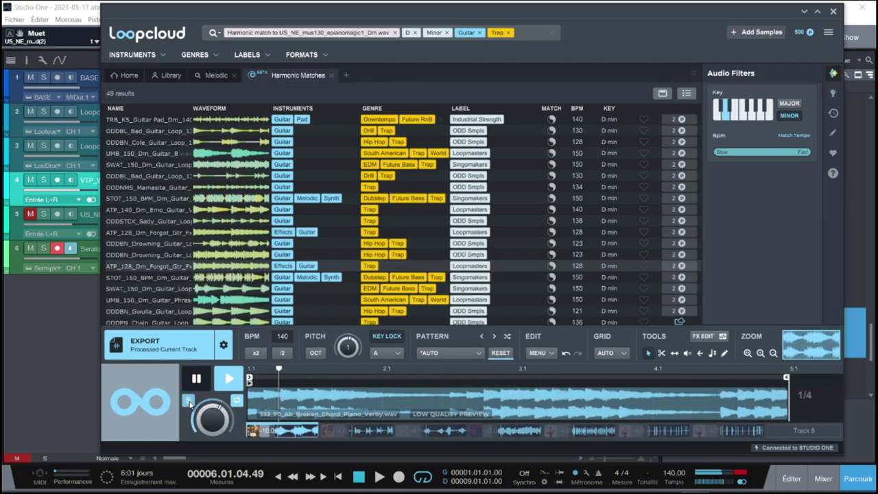
click(363, 431)
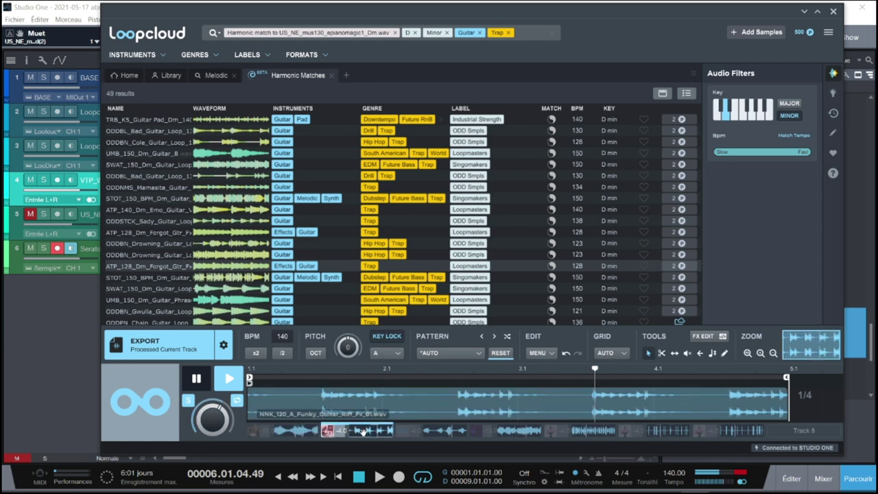
click(448, 431)
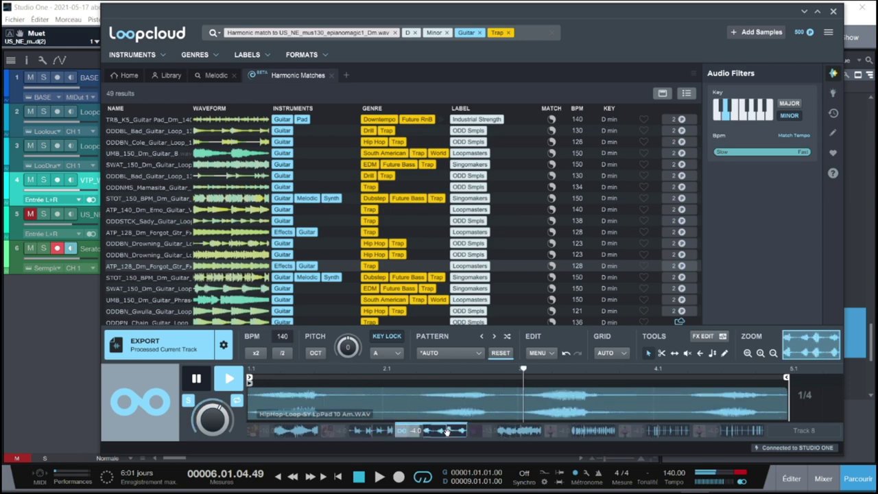
click(516, 431)
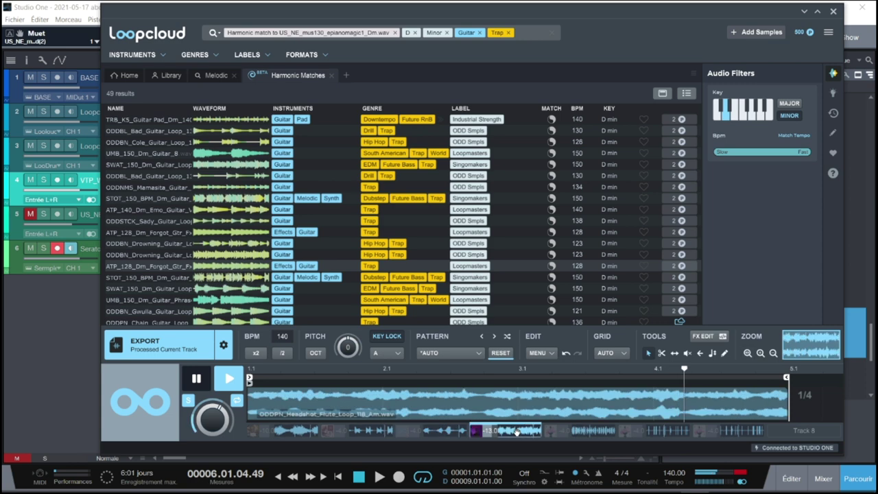
Audition the drum tracks from MM_FTT_140_Hi_Hat_008.wav to MM_FTT_140_Kick_012.wav in solo, then play the full session without solo and stop it
click(596, 431)
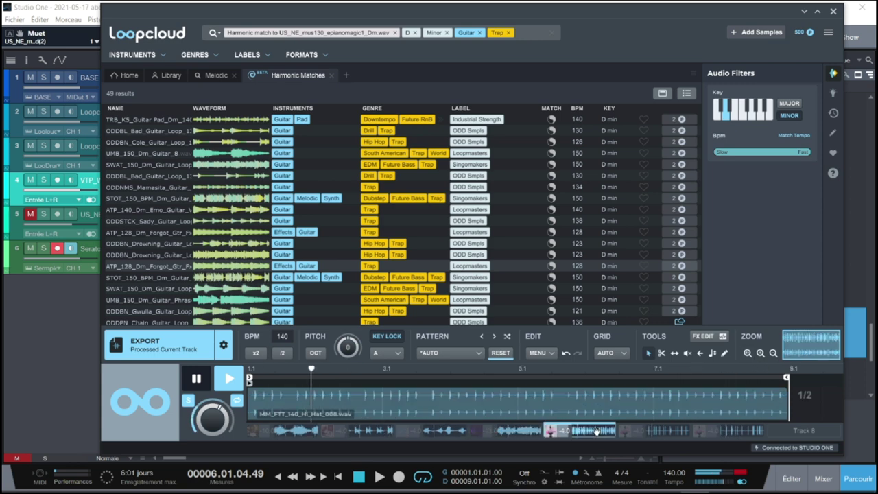
click(667, 431)
click(728, 432)
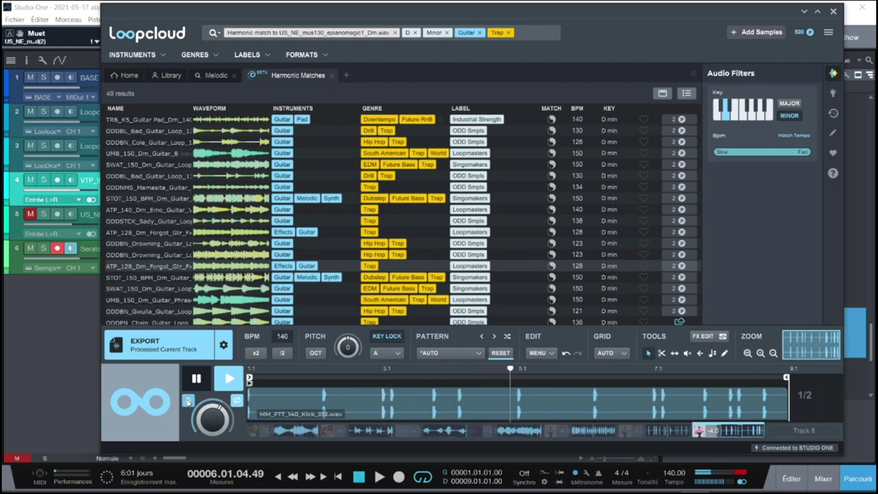
click(188, 402)
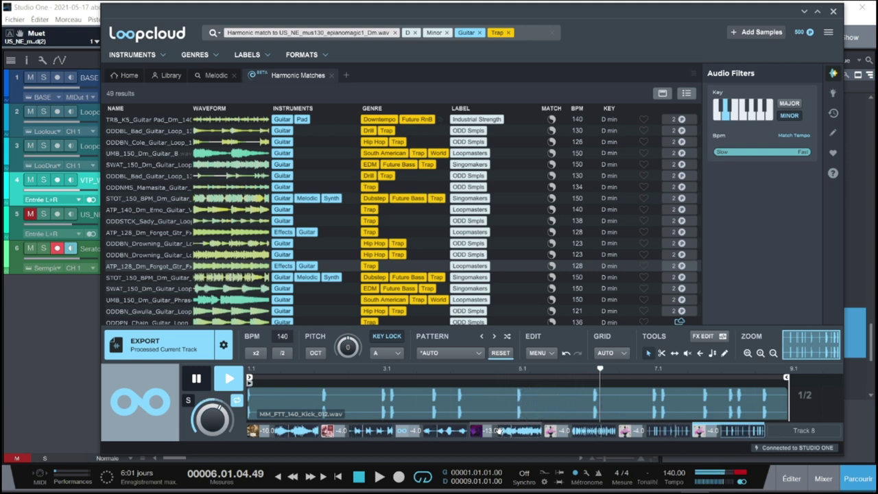
key(space)
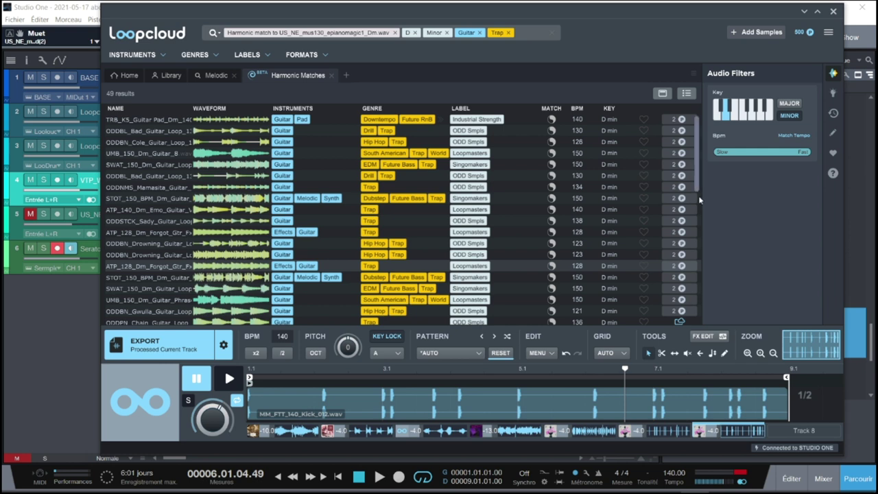
Open the Loopcloud library and sort its packs by number of files in descending order
click(166, 75)
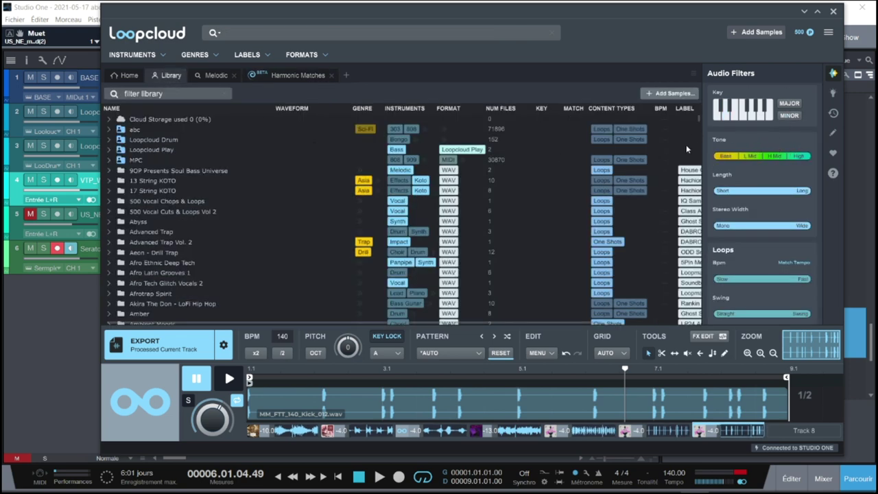
click(501, 108)
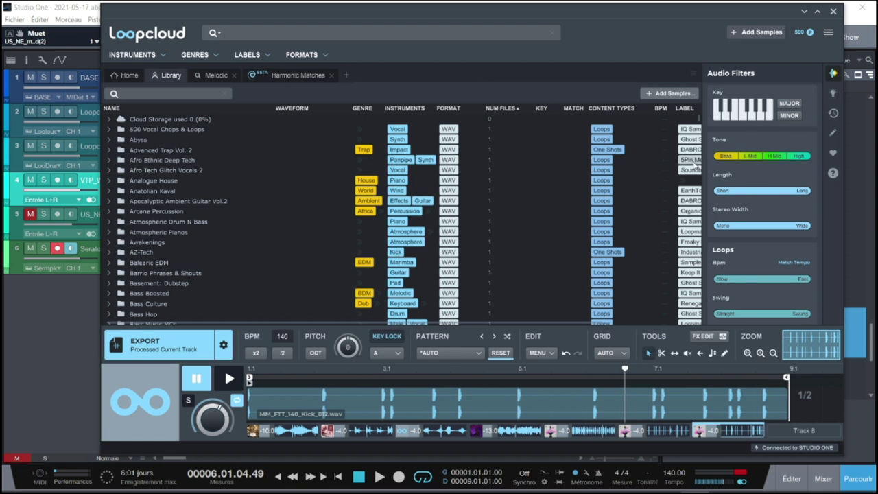
click(503, 109)
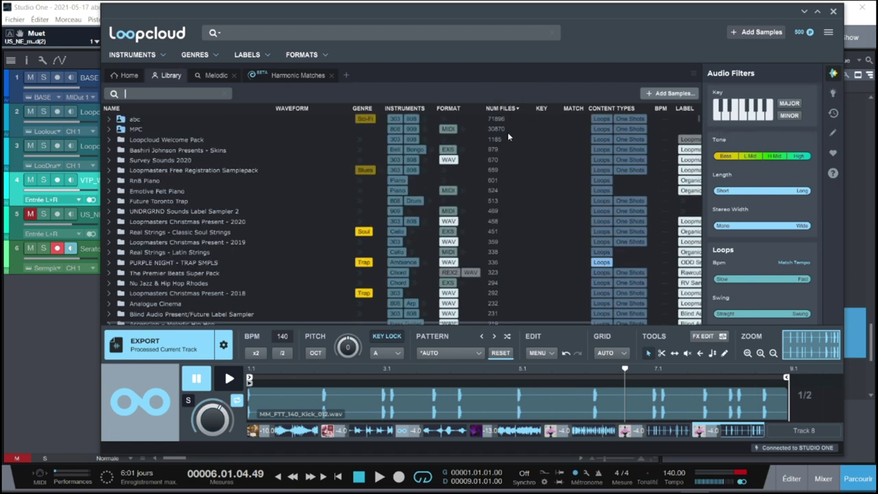
Browse the sorted library packs down to the Loopcloud Drum kits, and briefly play the loaded session
scroll(700, 129, down, 6)
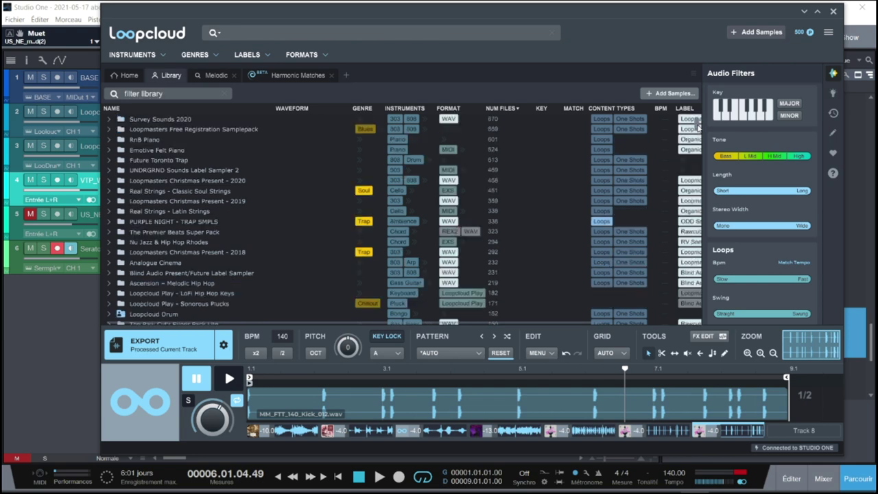
scroll(700, 129, down, 5)
scroll(497, 123, up, 10)
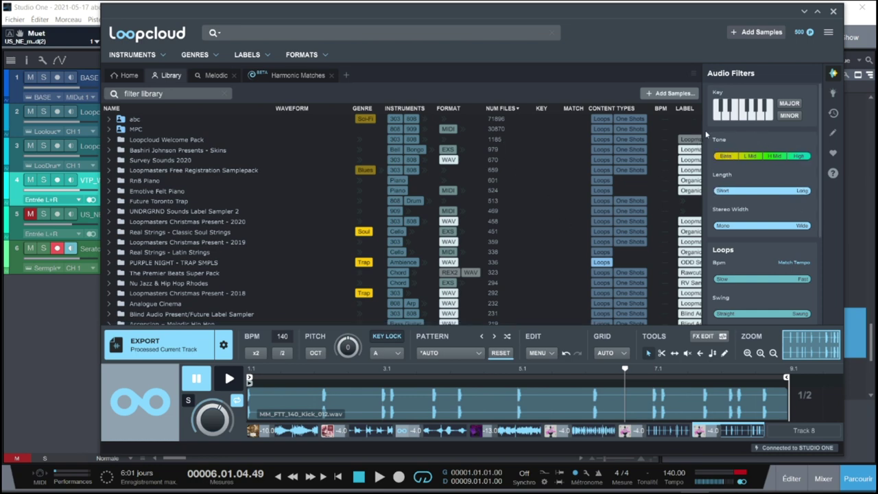
scroll(698, 129, down, 12)
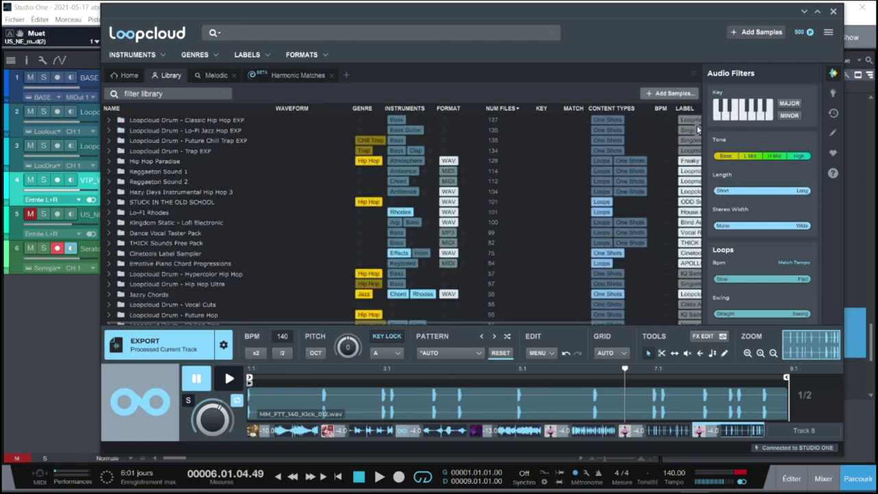
scroll(698, 129, down, 5)
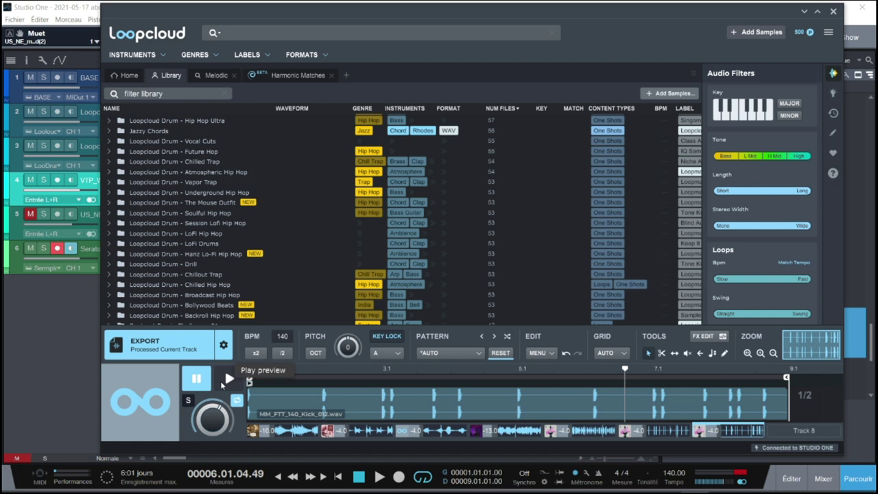
click(223, 383)
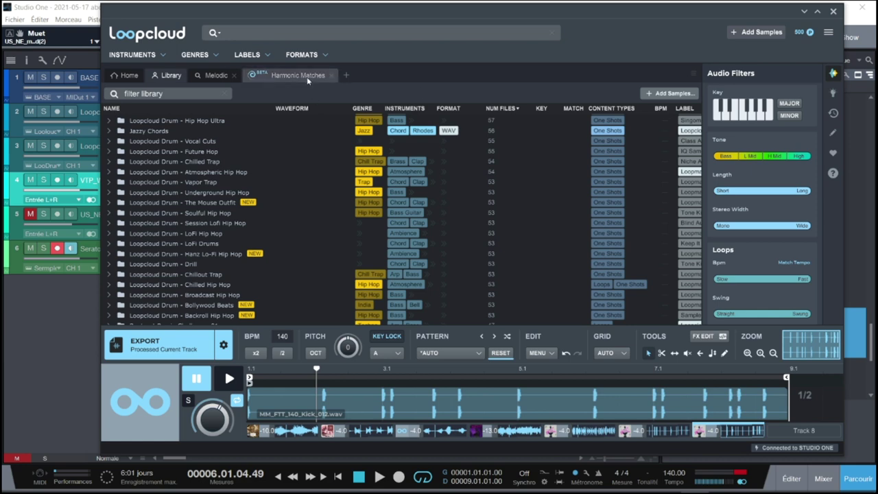
Browse the packs on the Loopcloud home page, from Exclusive Packs down to Dub Releases
click(125, 74)
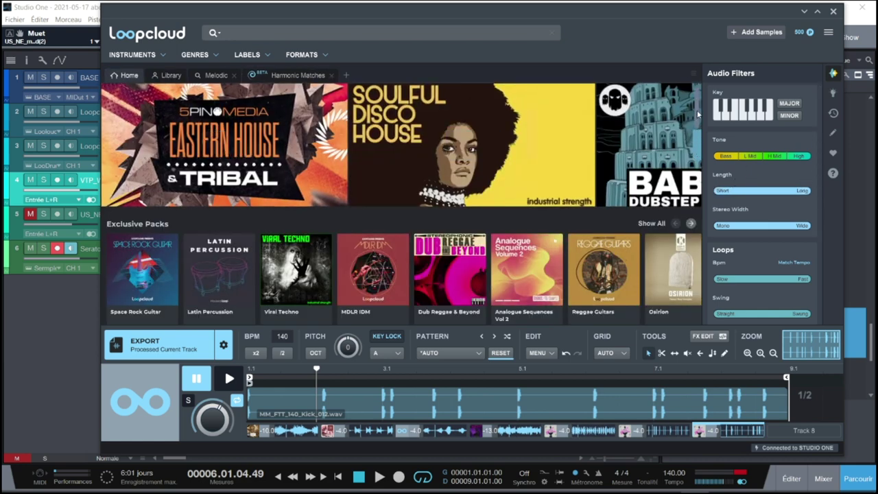
scroll(698, 114, down, 6)
scroll(737, 192, down, 8)
scroll(750, 272, down, 5)
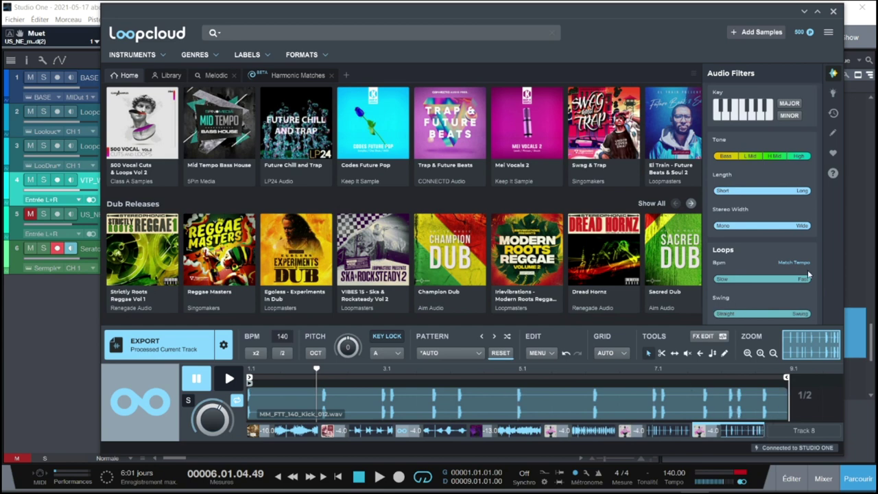
Put away the Loopcloud and Serato Sample windows, and open the song 2021-05-08 abc du beatmaking
click(807, 12)
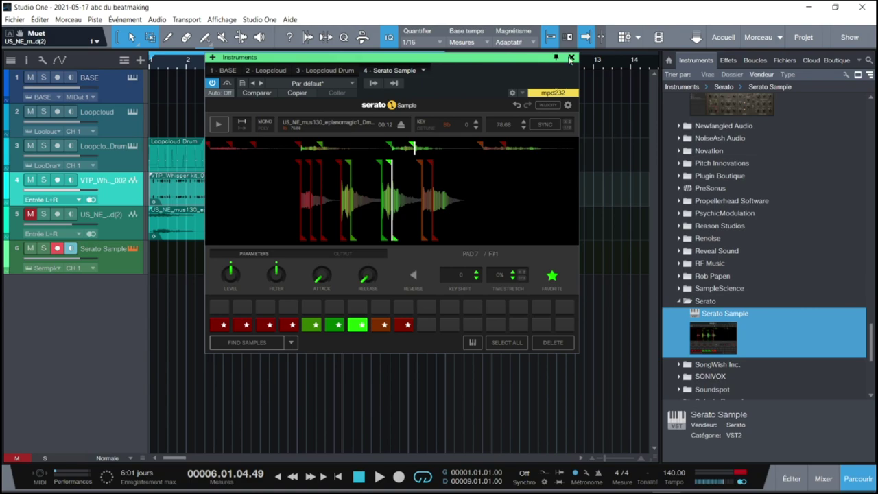
click(571, 59)
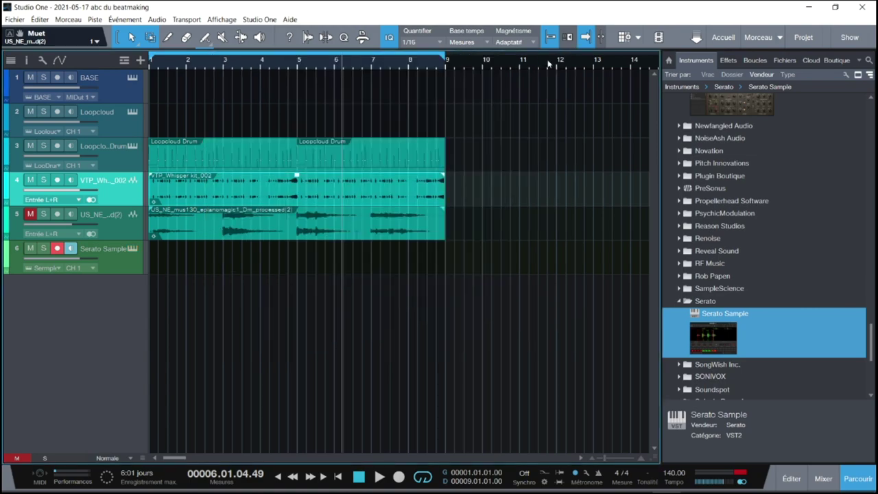
click(14, 20)
click(27, 86)
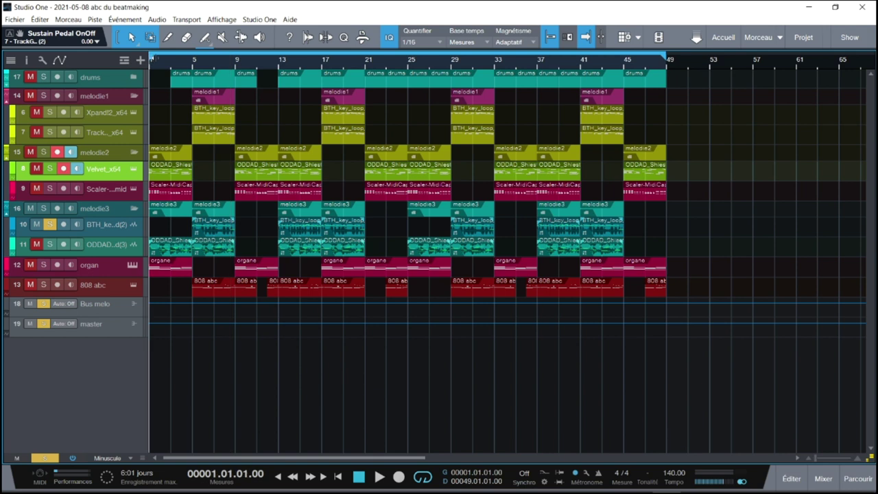
Play the song with the drums folder expanded, and mute the hi-hat2 track while viewing its SampleOne XT instrument
key(space)
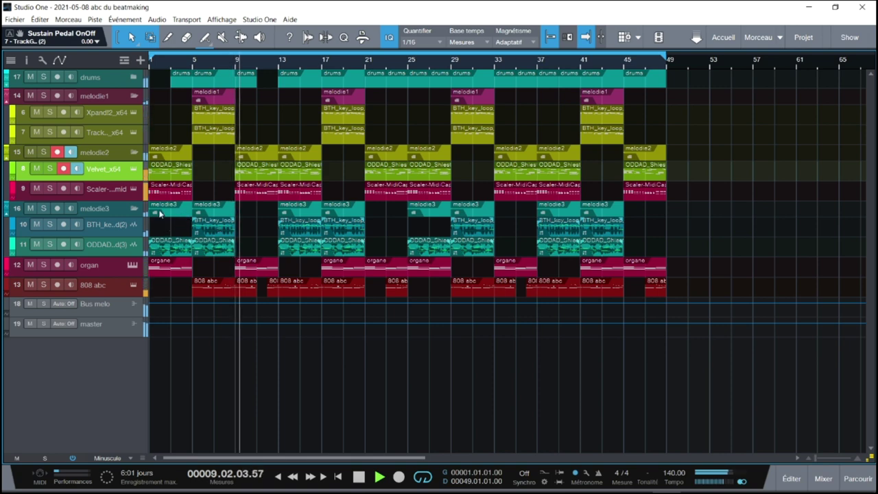
click(134, 77)
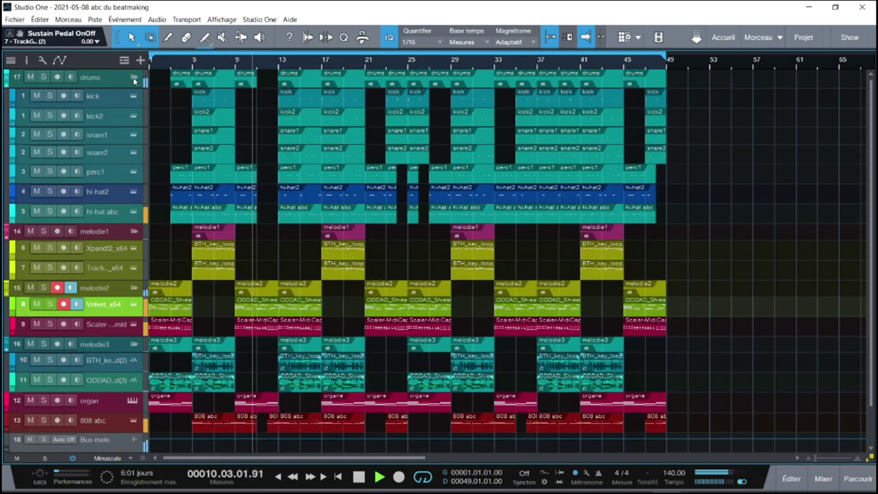
click(134, 193)
click(36, 192)
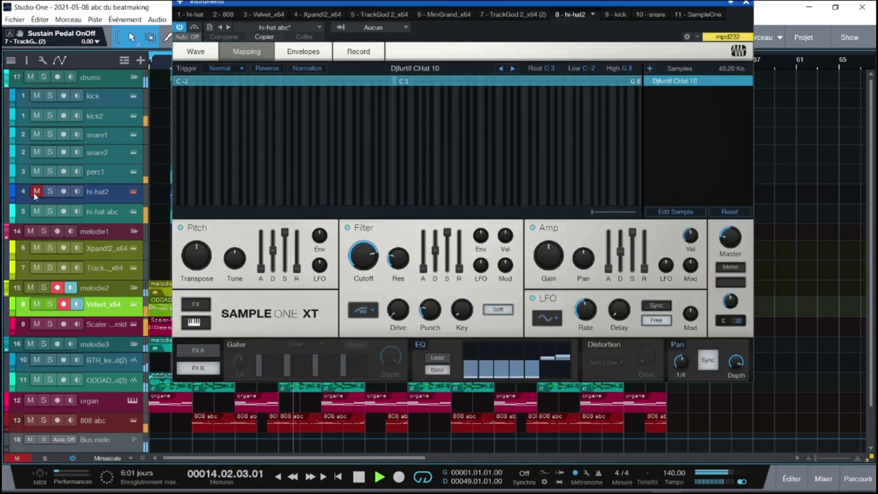
click(747, 5)
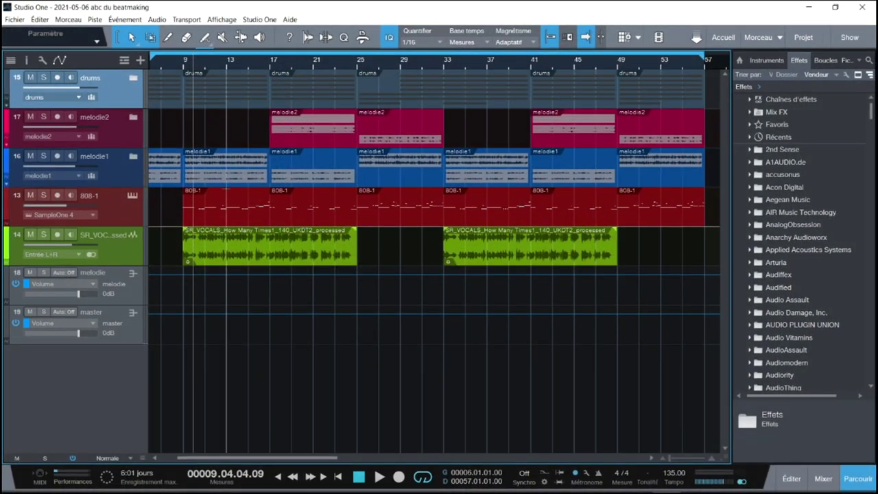
Expand the melodie1 folder and listen to its Synth Organ loop soloed together with the SR_VOCALS vocal track
click(134, 158)
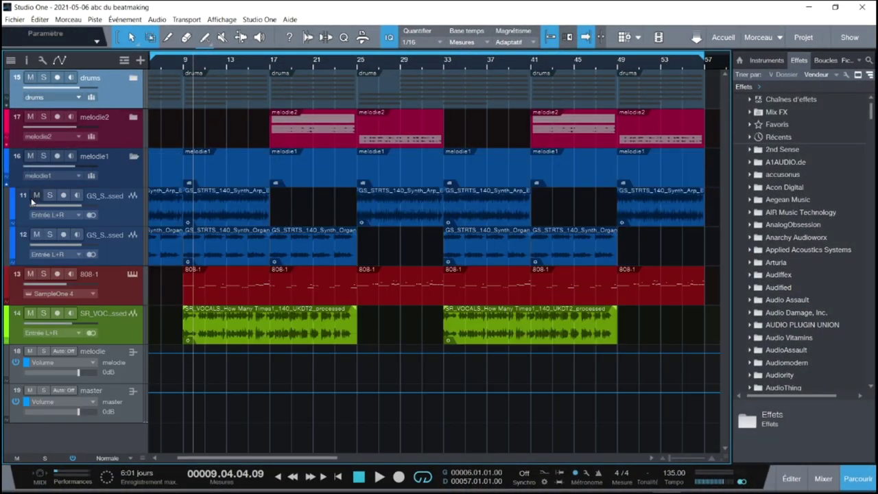
key(s)
key(space)
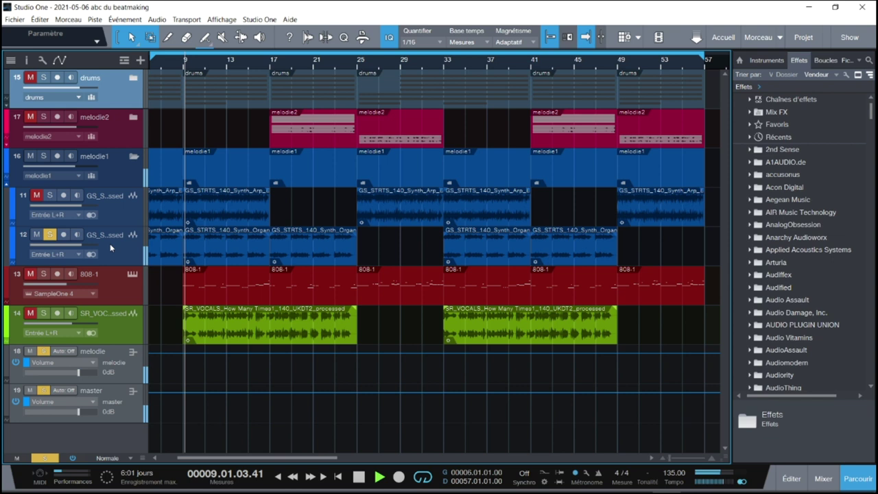
click(43, 313)
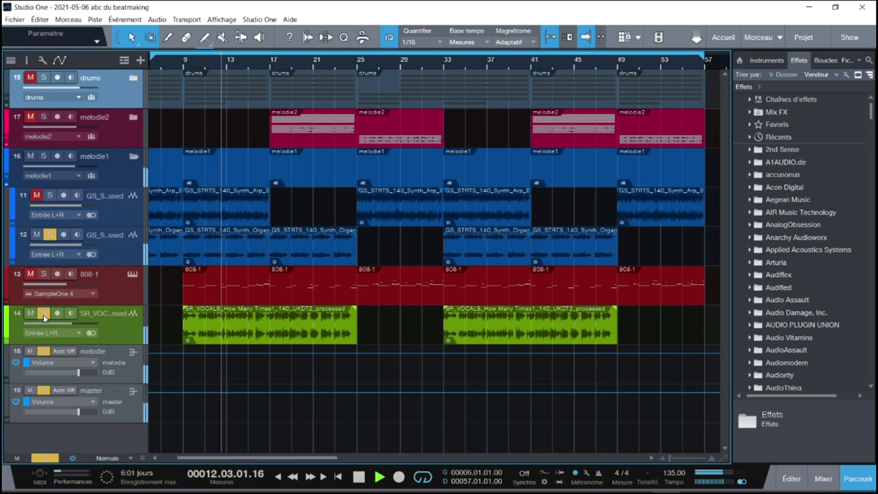
Expand the melodie2 folder, add its Hermano Flute and Ball Keys loops to the soloed playback, and stop after listening
click(133, 117)
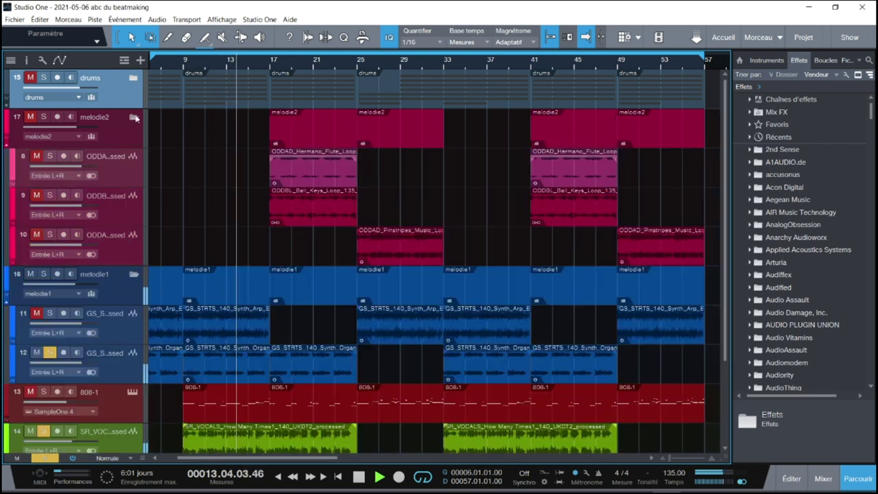
click(48, 156)
click(49, 195)
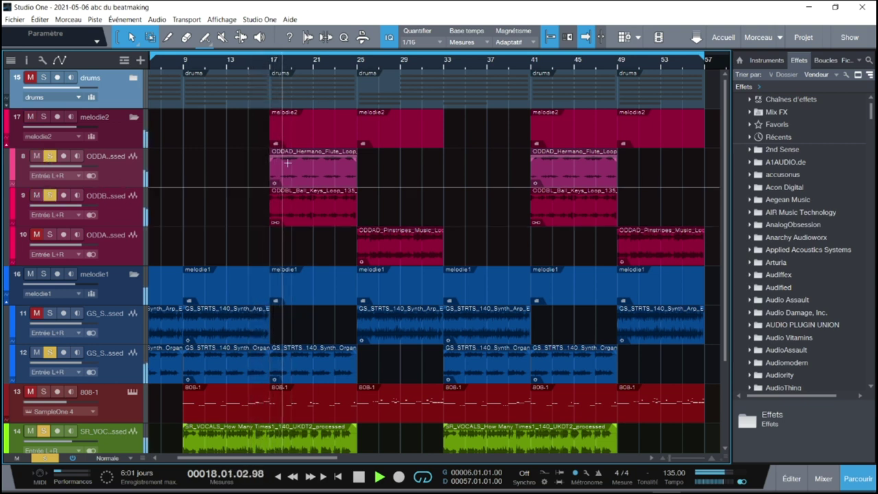
key(space)
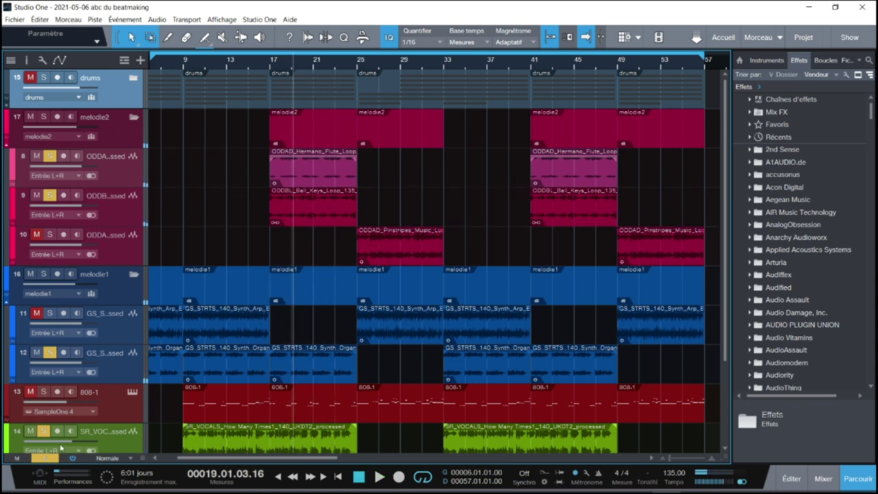
Play the full arrangement from the beginning without solos, hide the browser, and stop after reviewing the melody, 808 and vocal tracks
key(Home)
key(space)
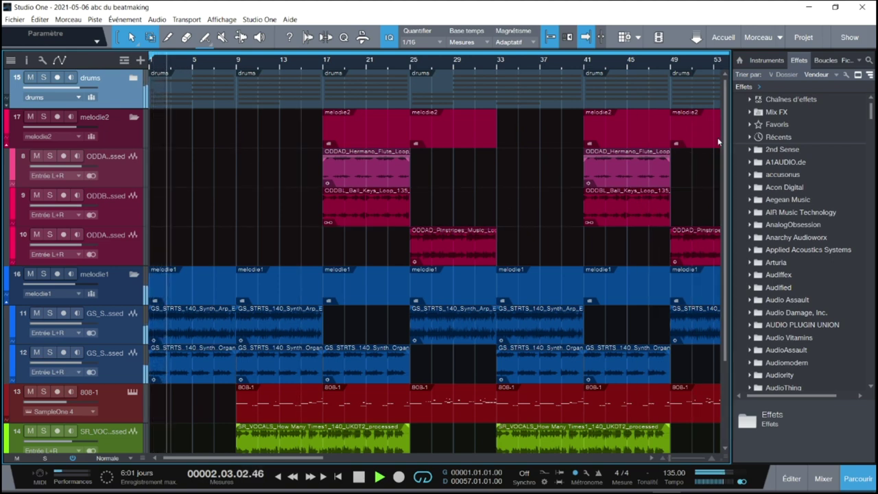
drag(725, 138, 733, 189)
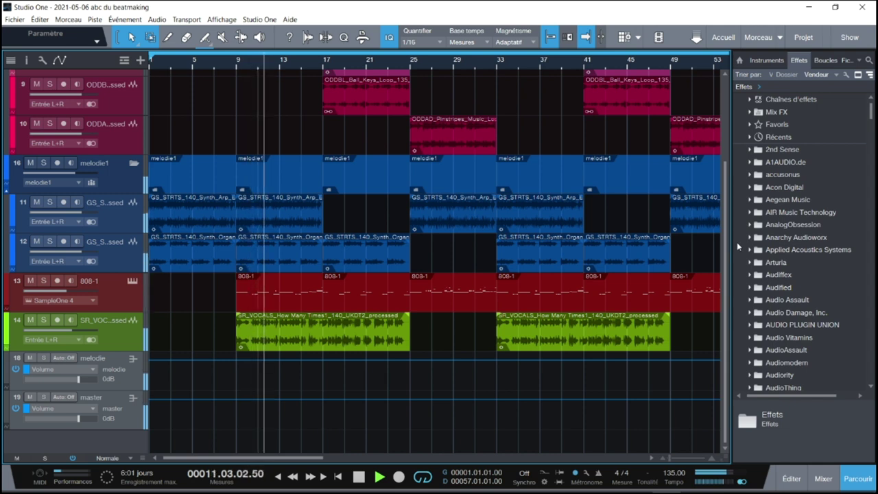
click(859, 479)
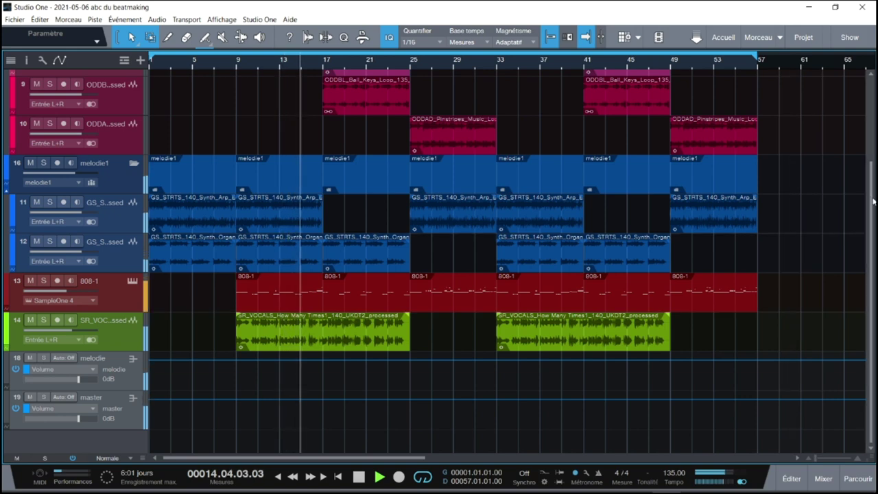
scroll(875, 167, up, 1)
scroll(875, 166, up, 2)
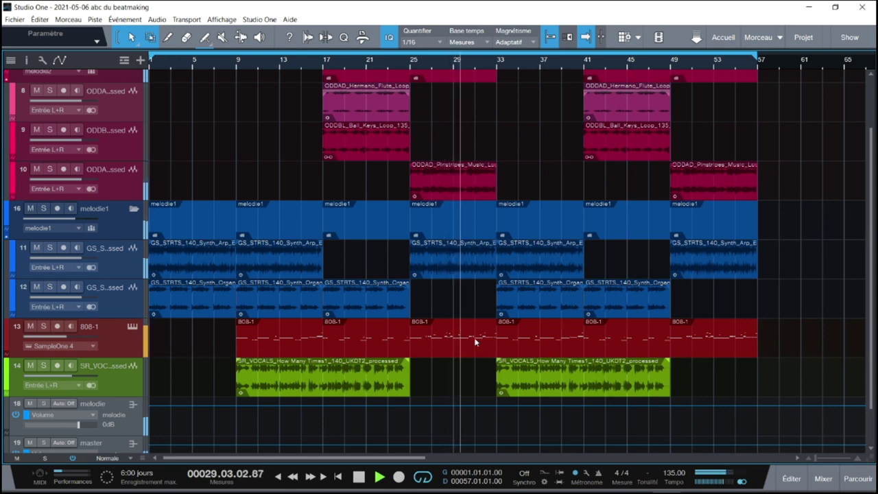
key(space)
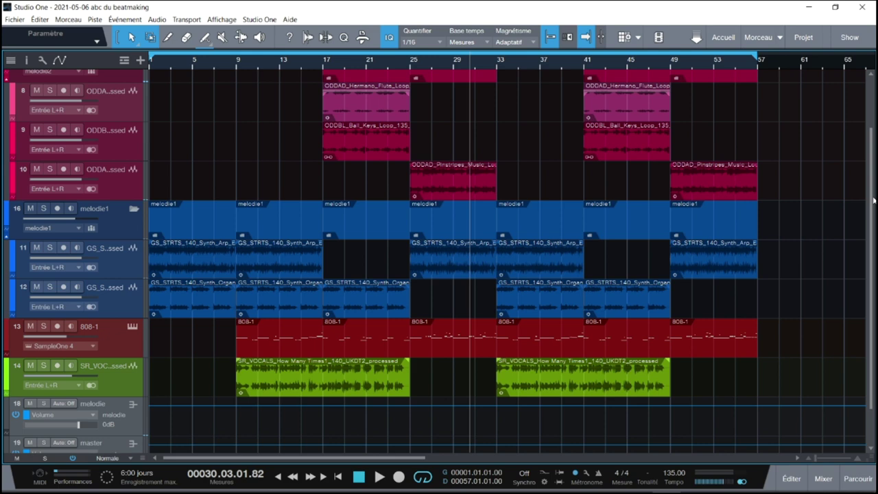
Listen to the Taylor Drums Top loop soloed, compare it with the whole drums folder soloed, and return to the full mix
scroll(875, 199, up, 5)
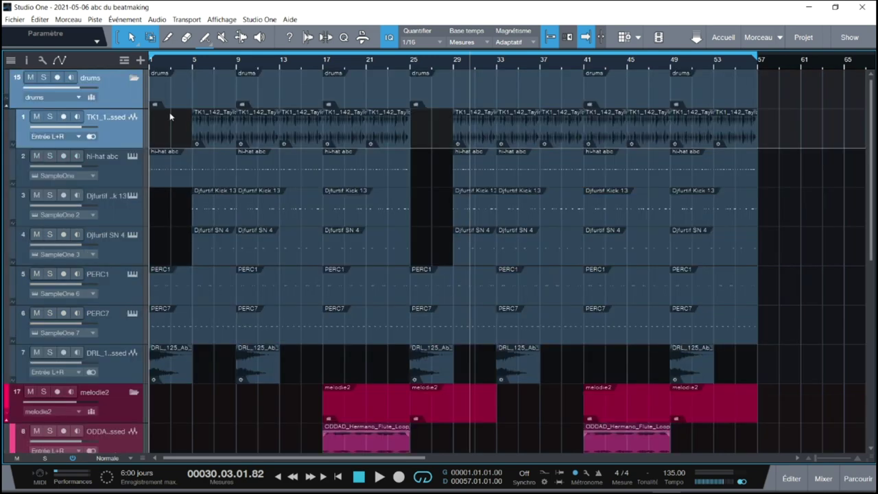
key(s)
key(space)
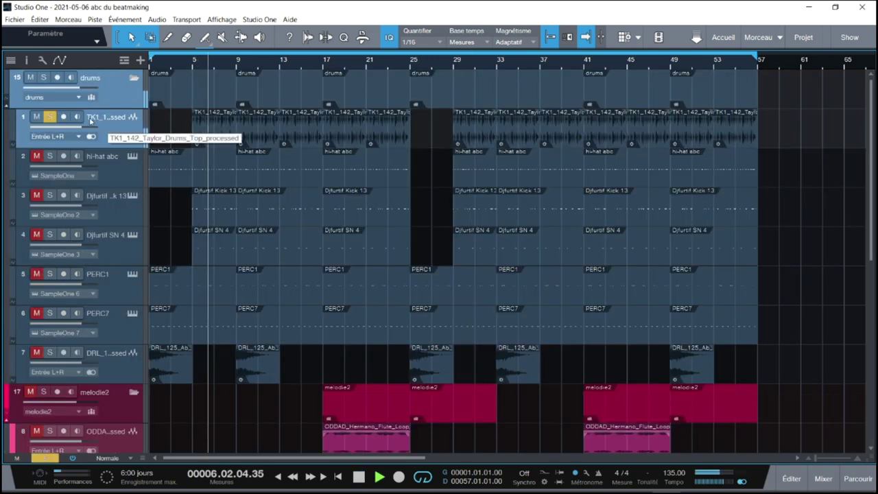
click(50, 117)
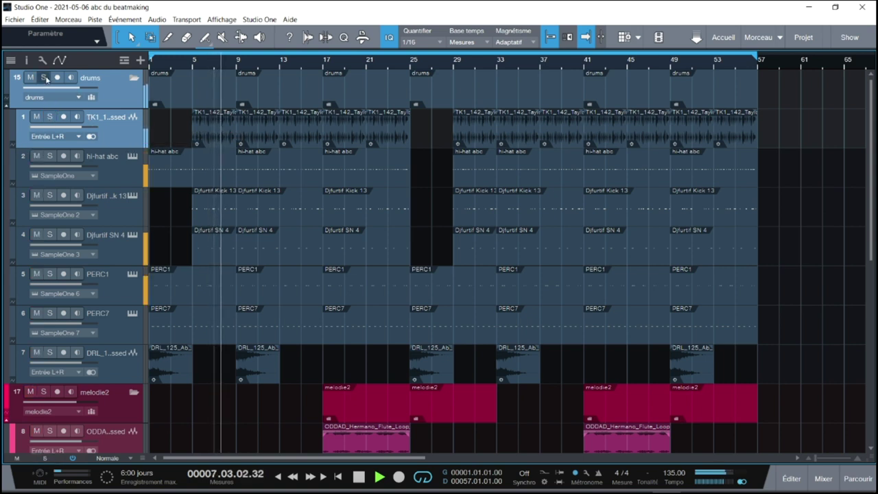
click(44, 77)
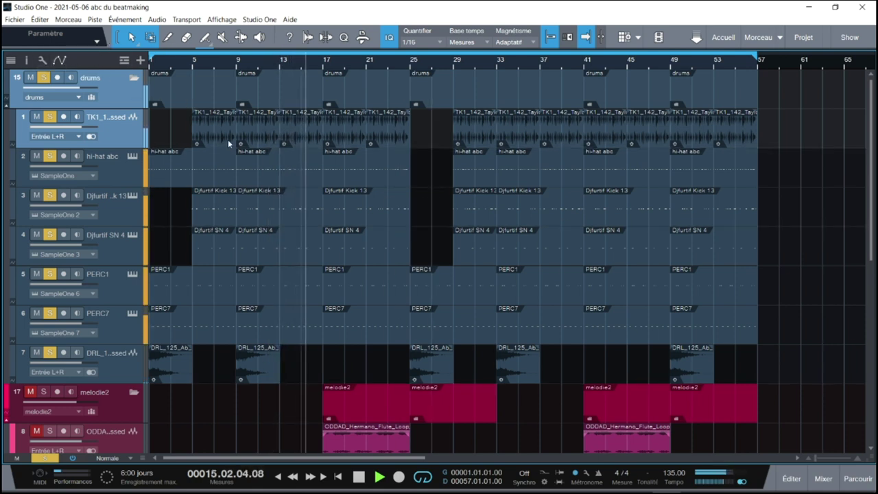
click(43, 78)
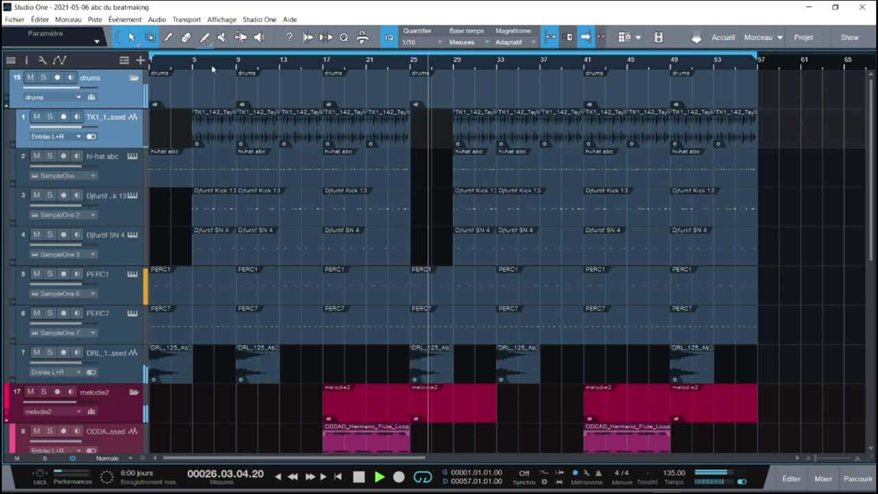
Collapse the drums, melodie2 and melodie1 folders, and stop playback
click(133, 78)
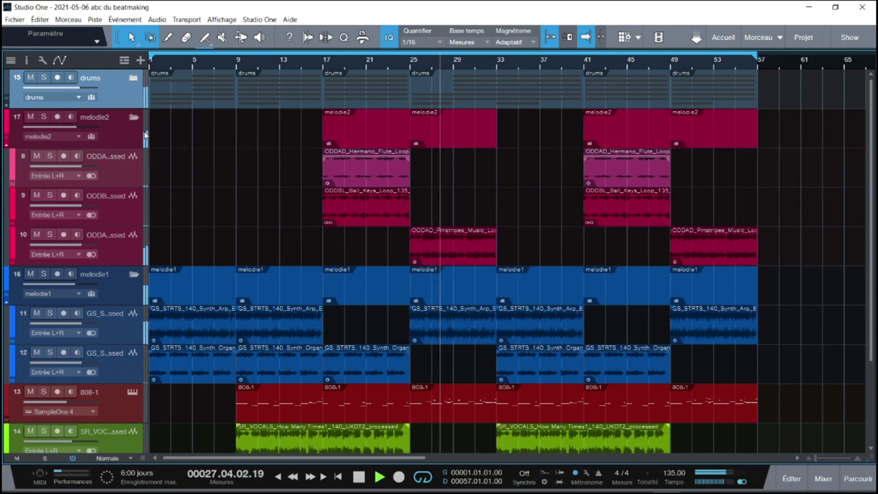
click(134, 117)
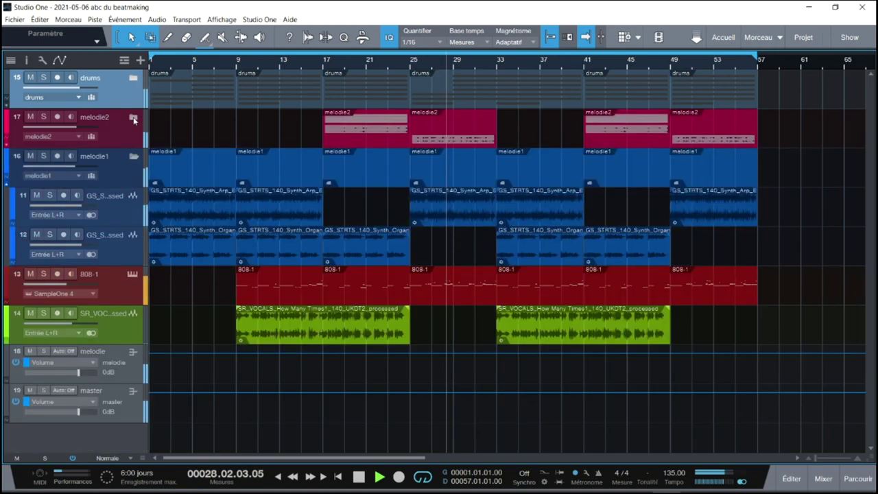
click(134, 156)
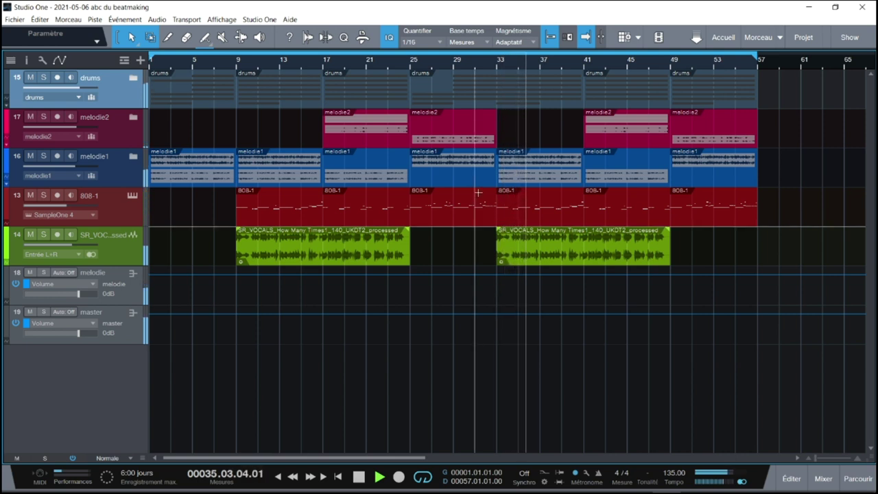
key(space)
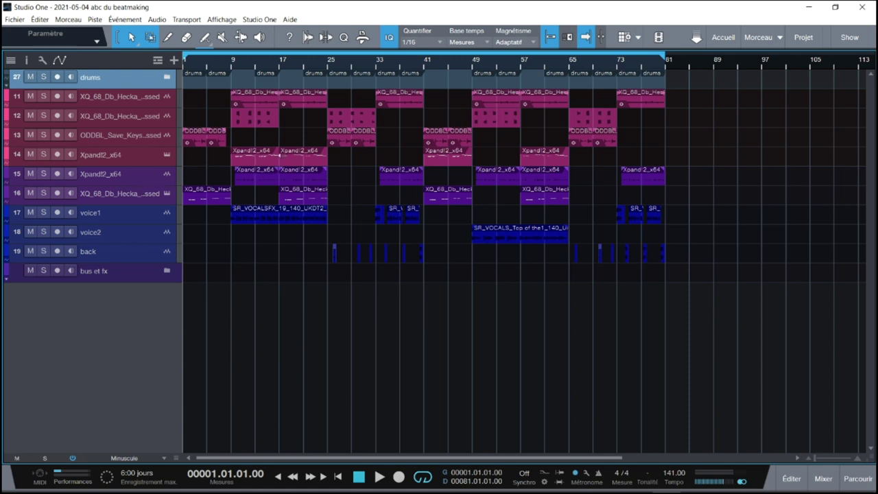
View the Xpand!2 instrument on track 14, close it, and play the song from the beginning
click(166, 157)
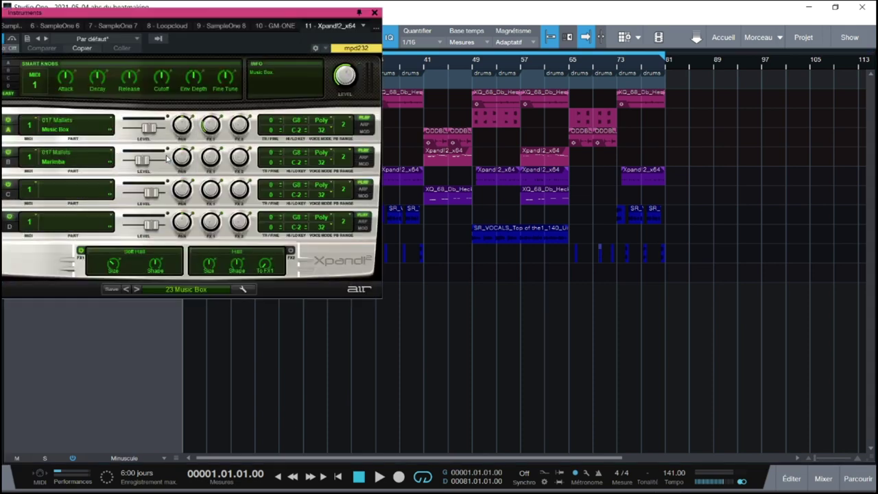
click(375, 14)
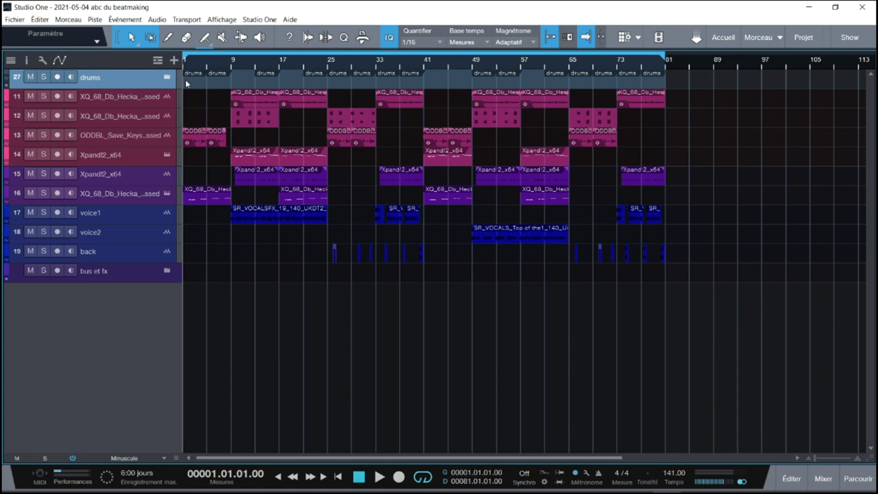
key(space)
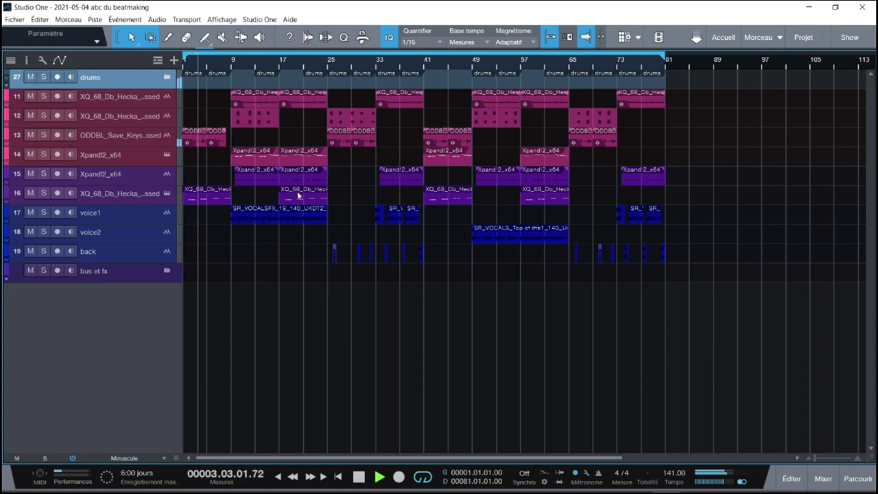
Expand the drums folder and examine the 808-1, Hecka Choir, Loopcloud, PERC7 and hi-hat instruments during playback
click(167, 77)
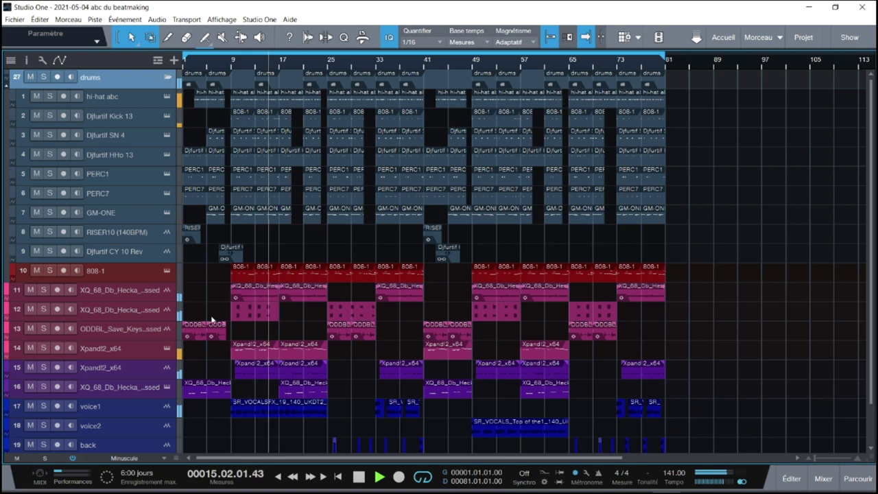
click(166, 270)
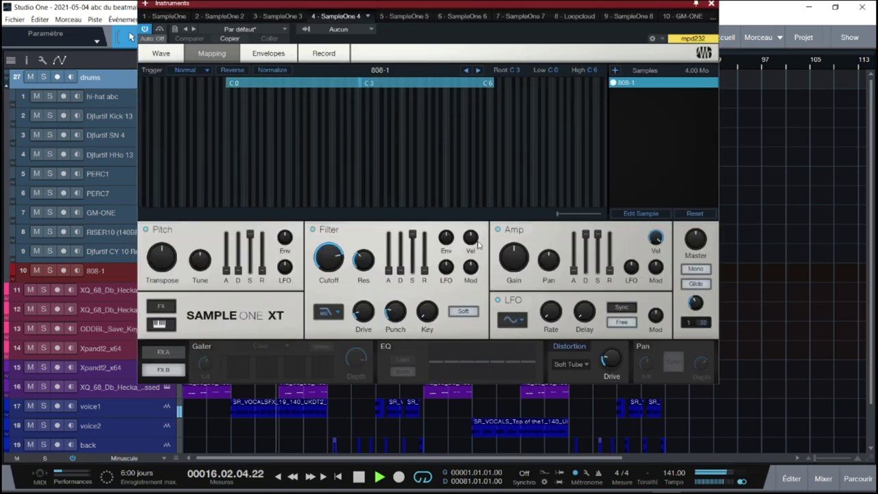
click(686, 16)
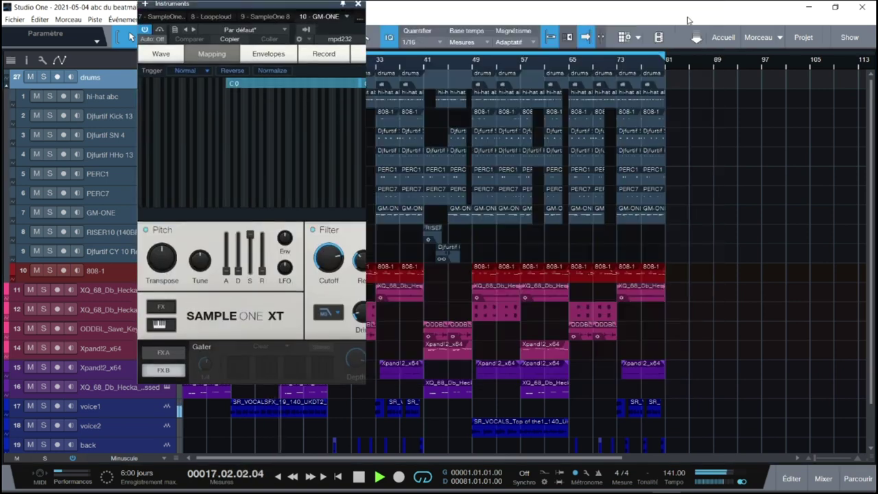
click(264, 17)
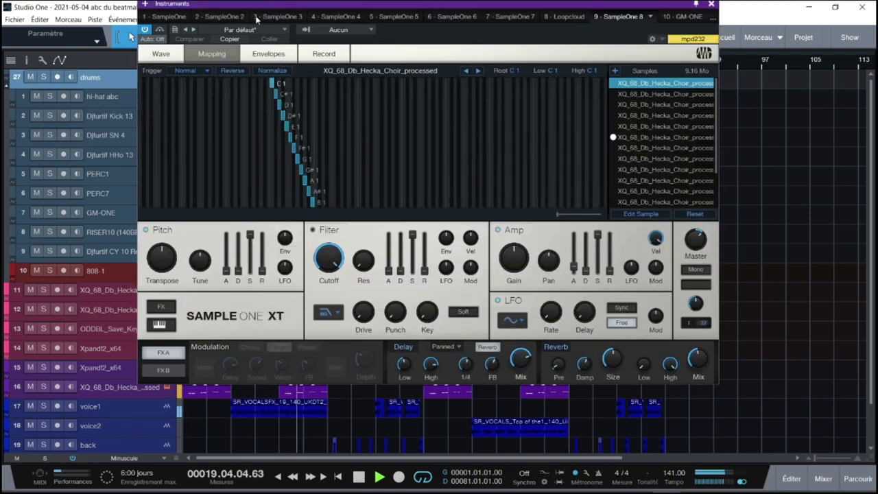
click(570, 16)
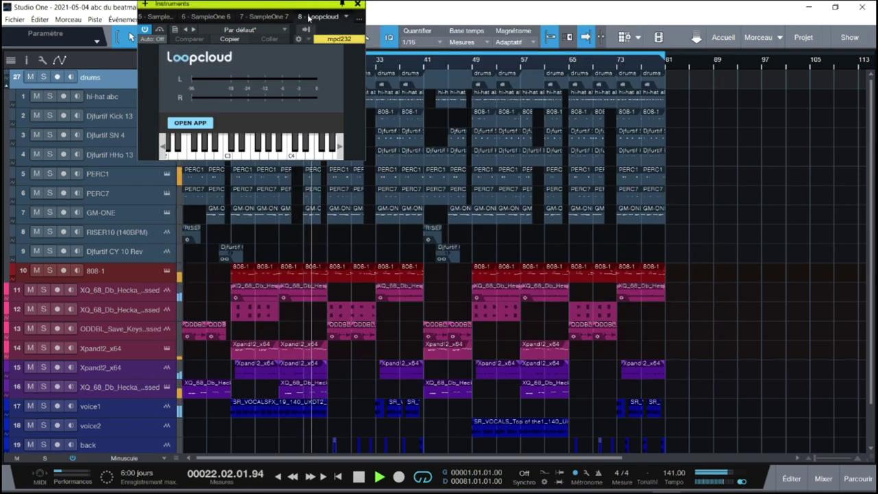
click(276, 17)
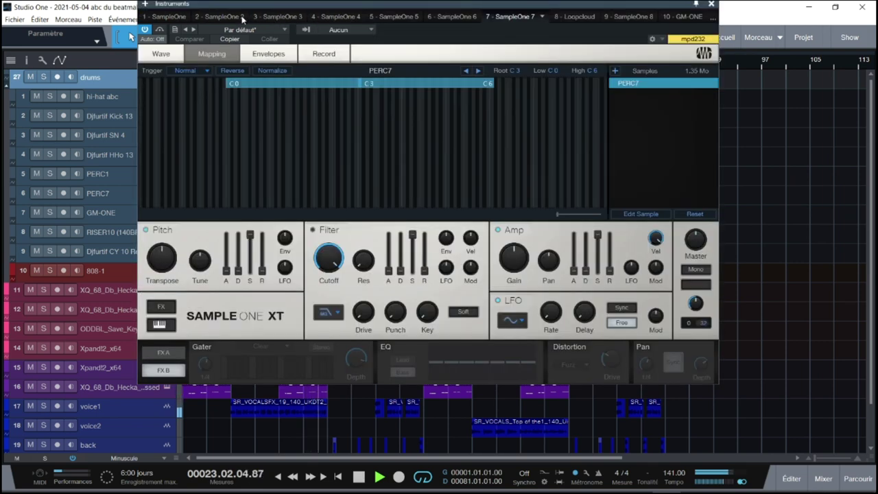
click(167, 17)
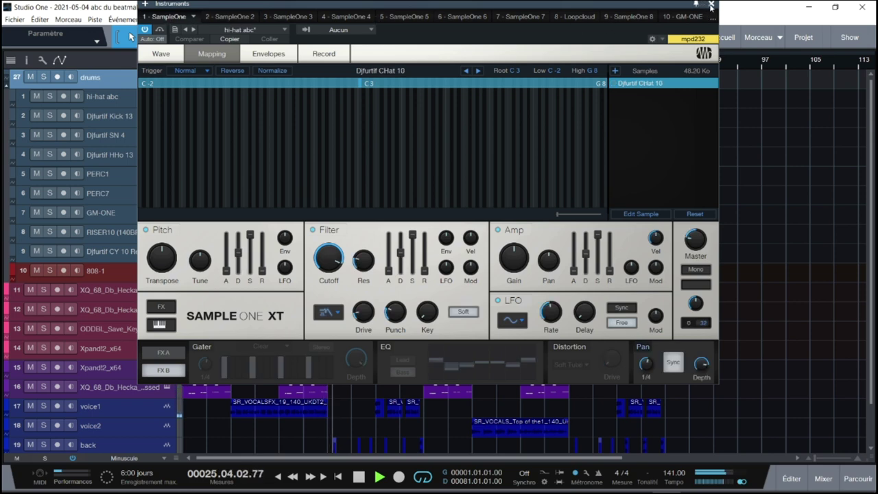
click(711, 5)
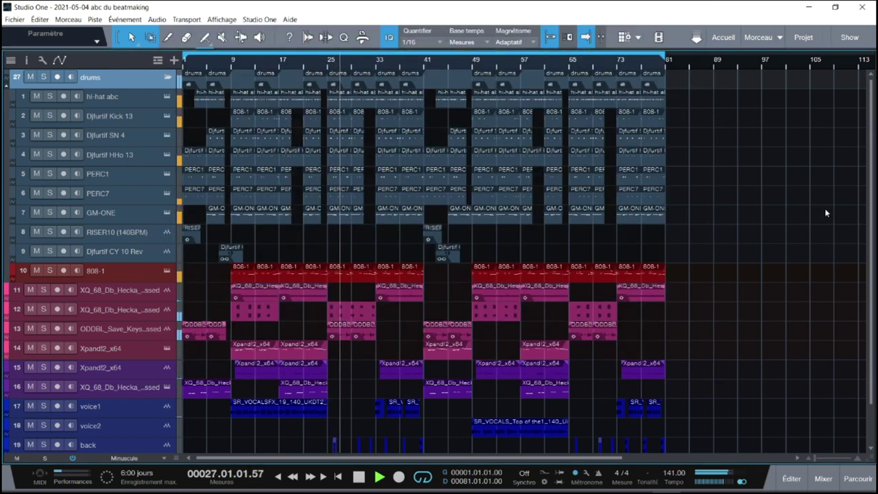
Collapse the drums folder, stop playback, and finish reviewing the song
click(168, 77)
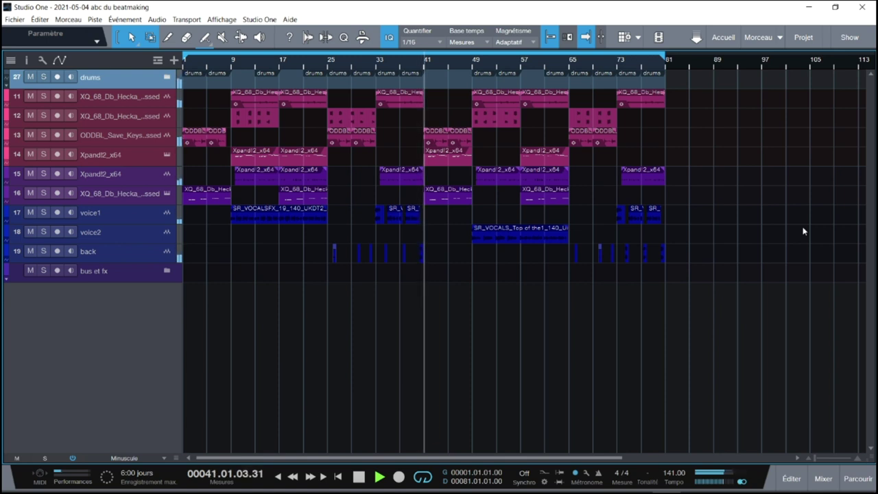
key(space)
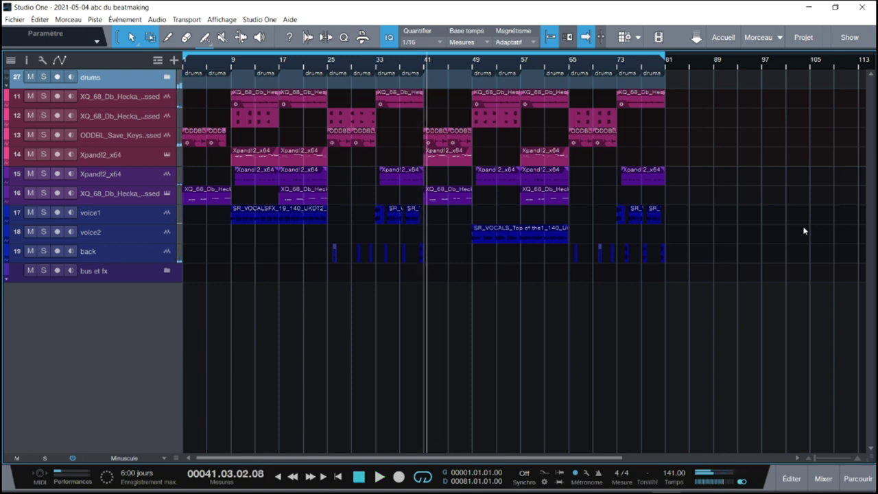
click(836, 7)
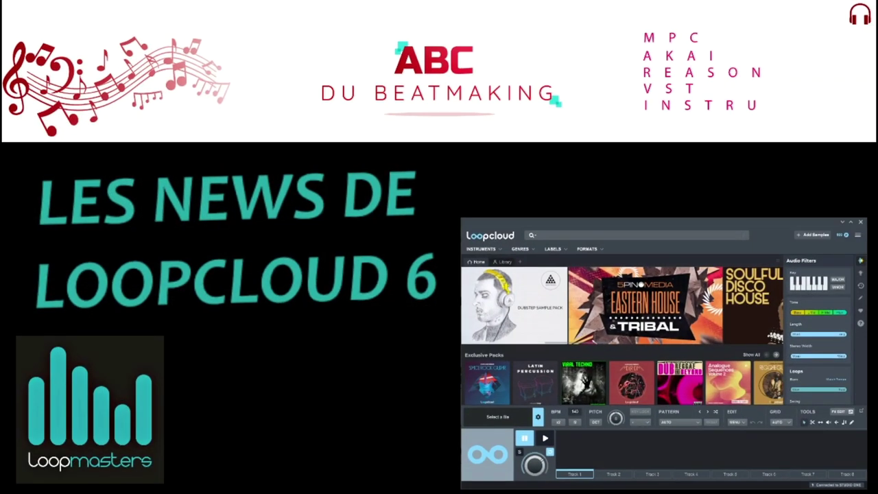